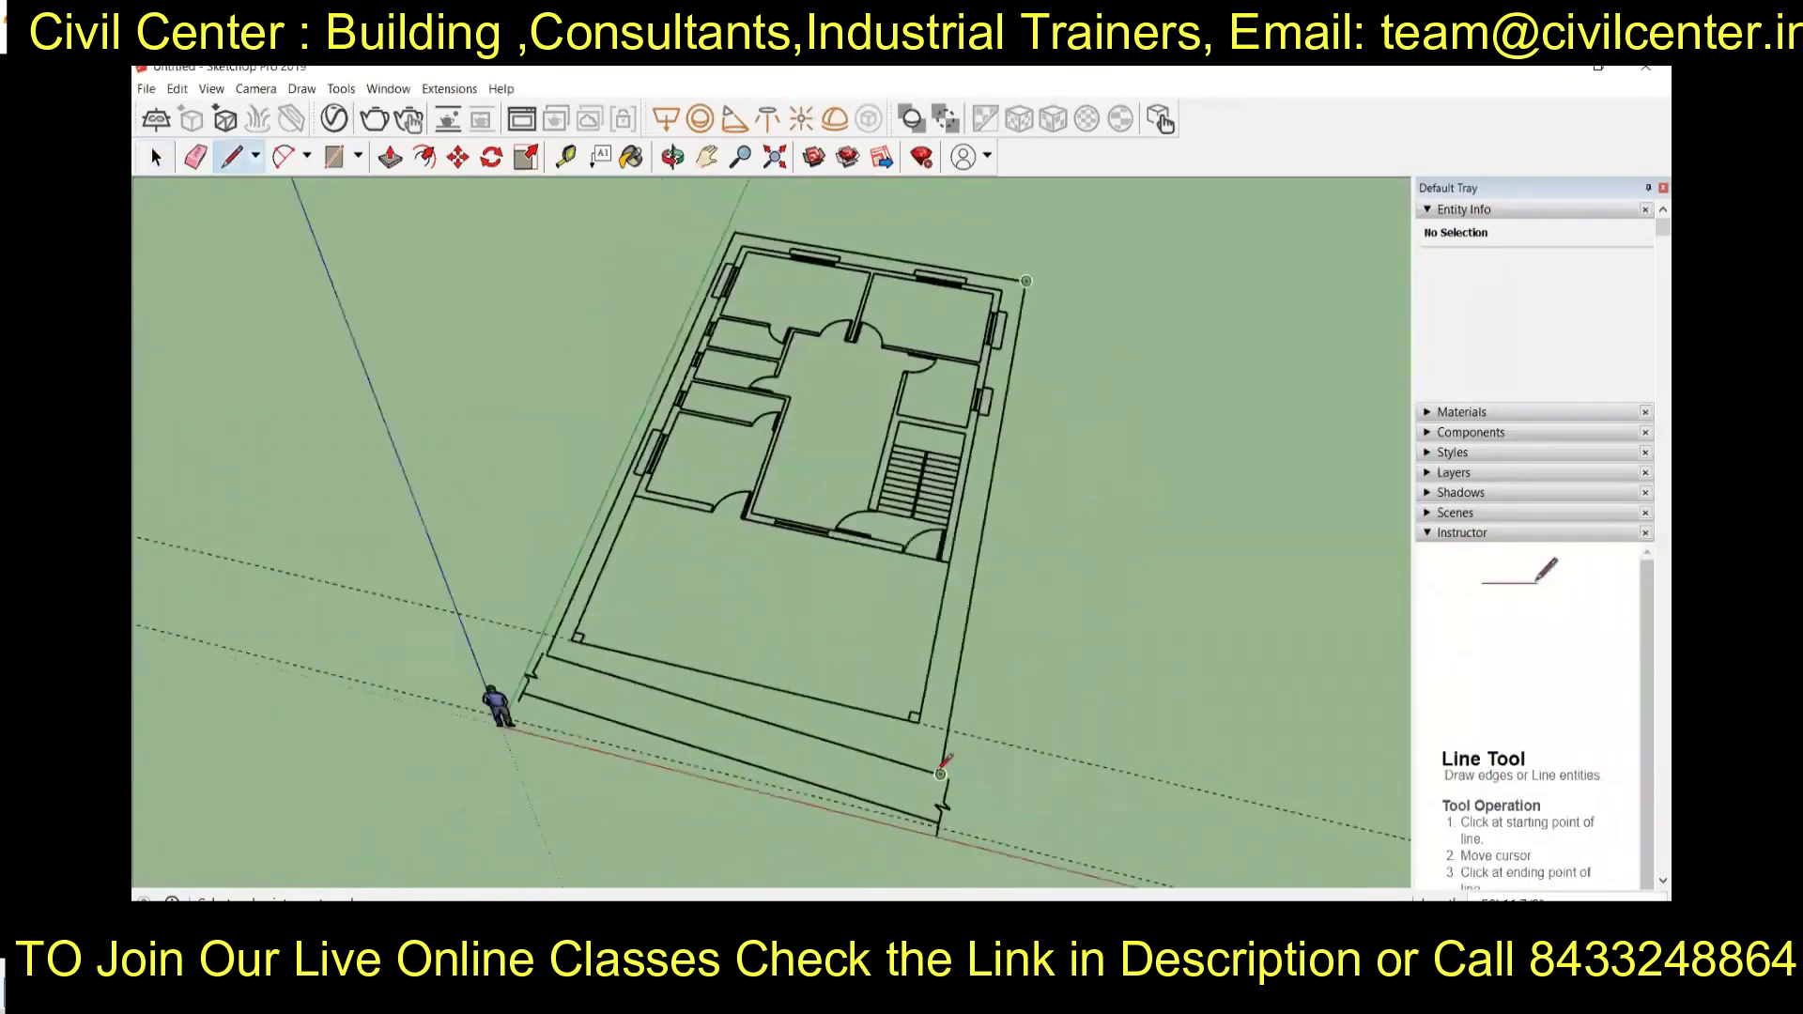
Select the floor plan face with its edges and orbit around the plan
{"action": "key", "text": "space"}
{"action": "double_click", "coordinate": [908, 434]}
{"action": "right_click", "coordinate": [908, 434]}
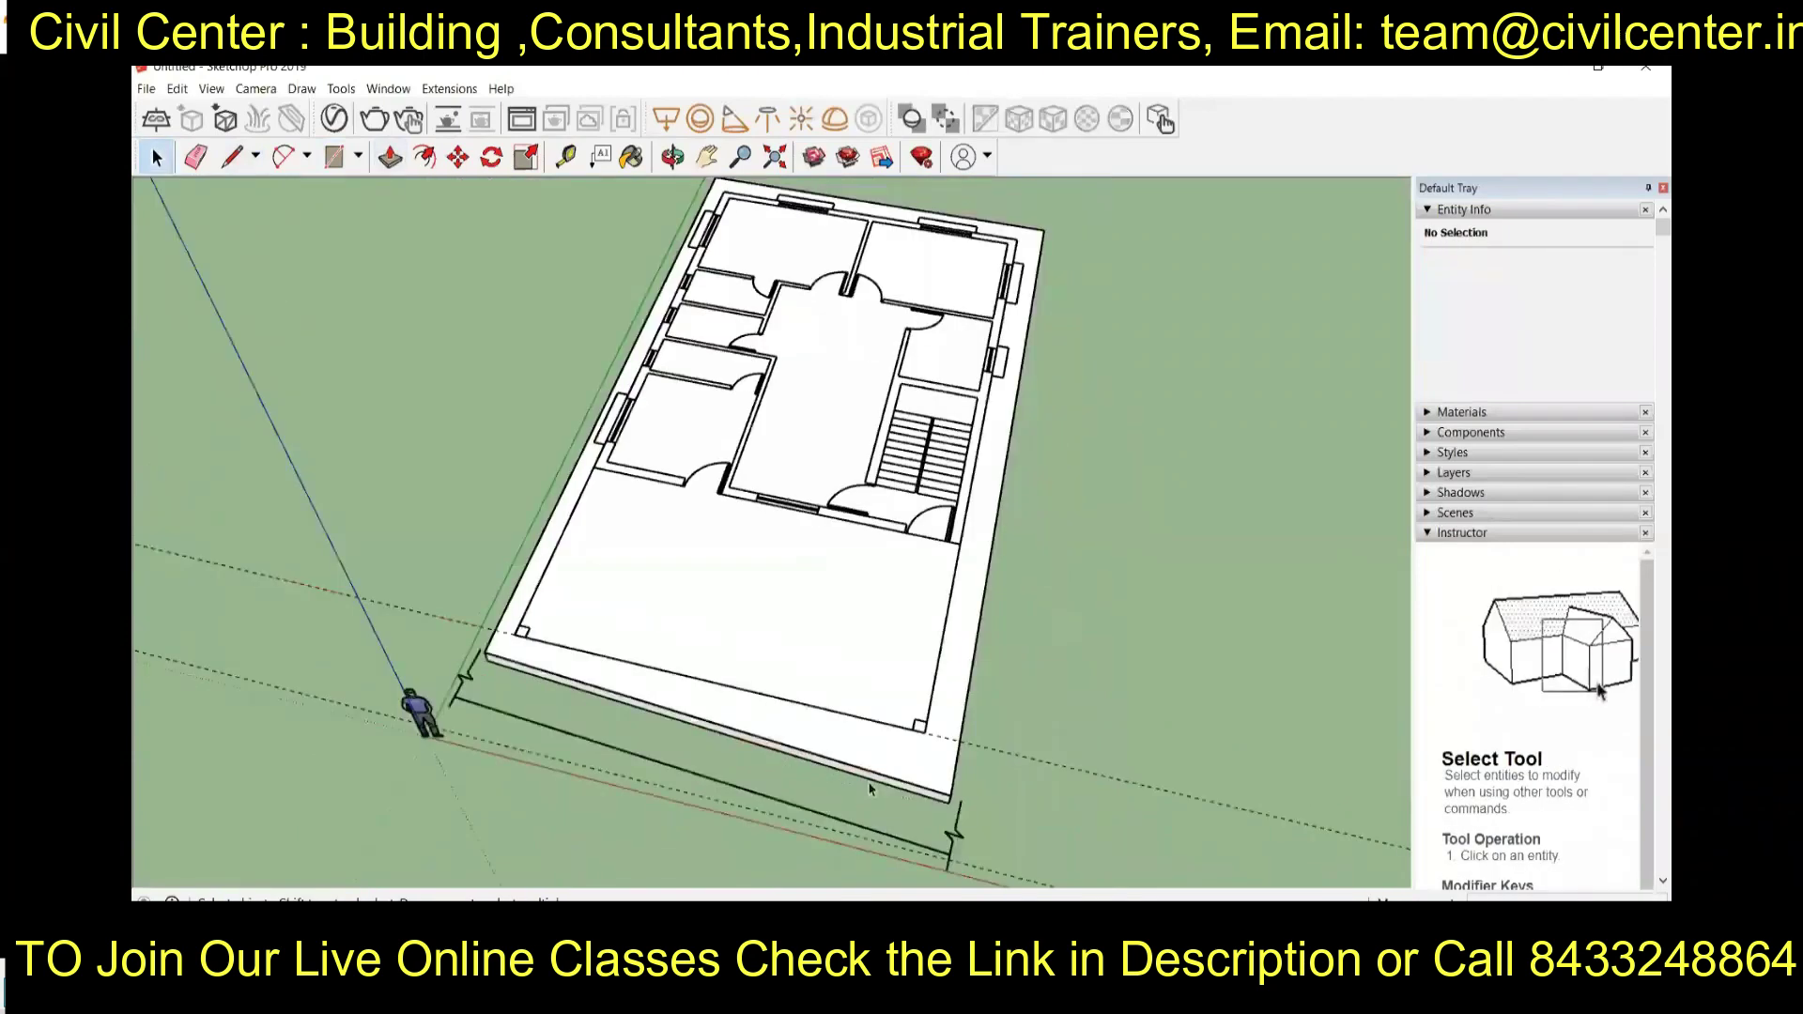
{"action": "middle_click_drag", "start_coordinate": [796, 467], "coordinate": [864, 648]}
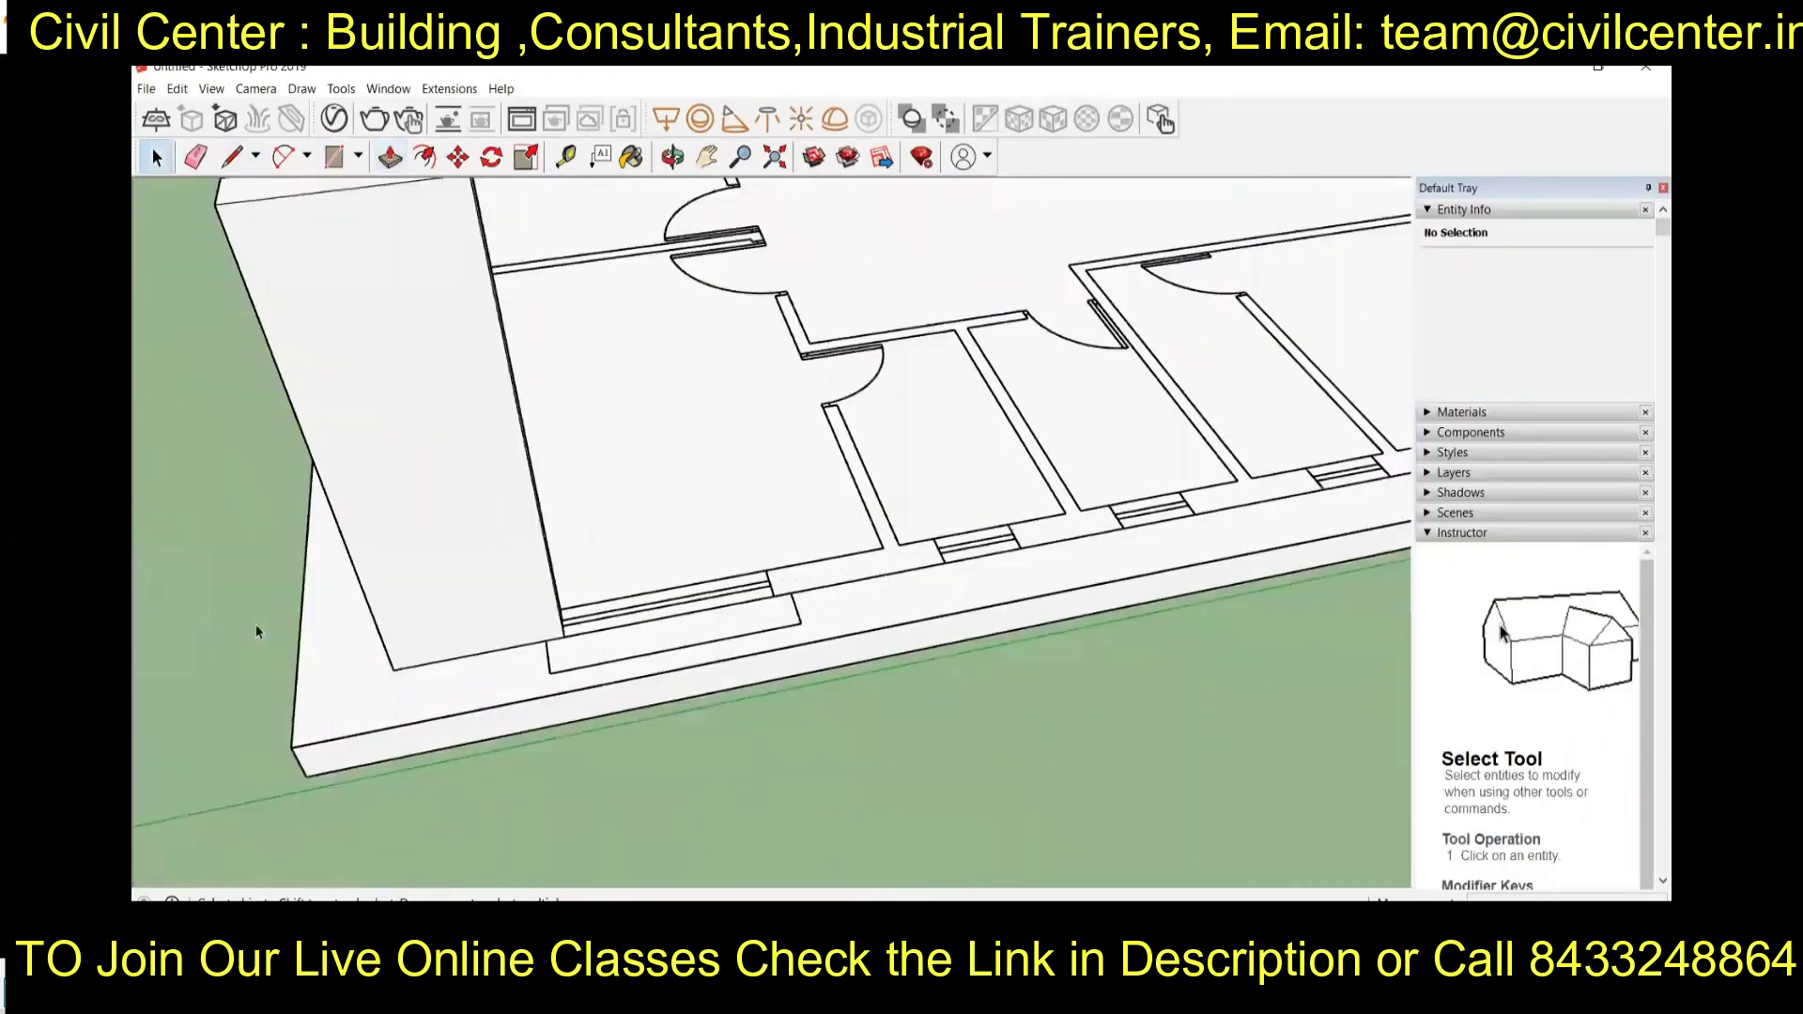
Place a Tape Measure guide measured from the wall edge
{"action": "key", "text": "t"}
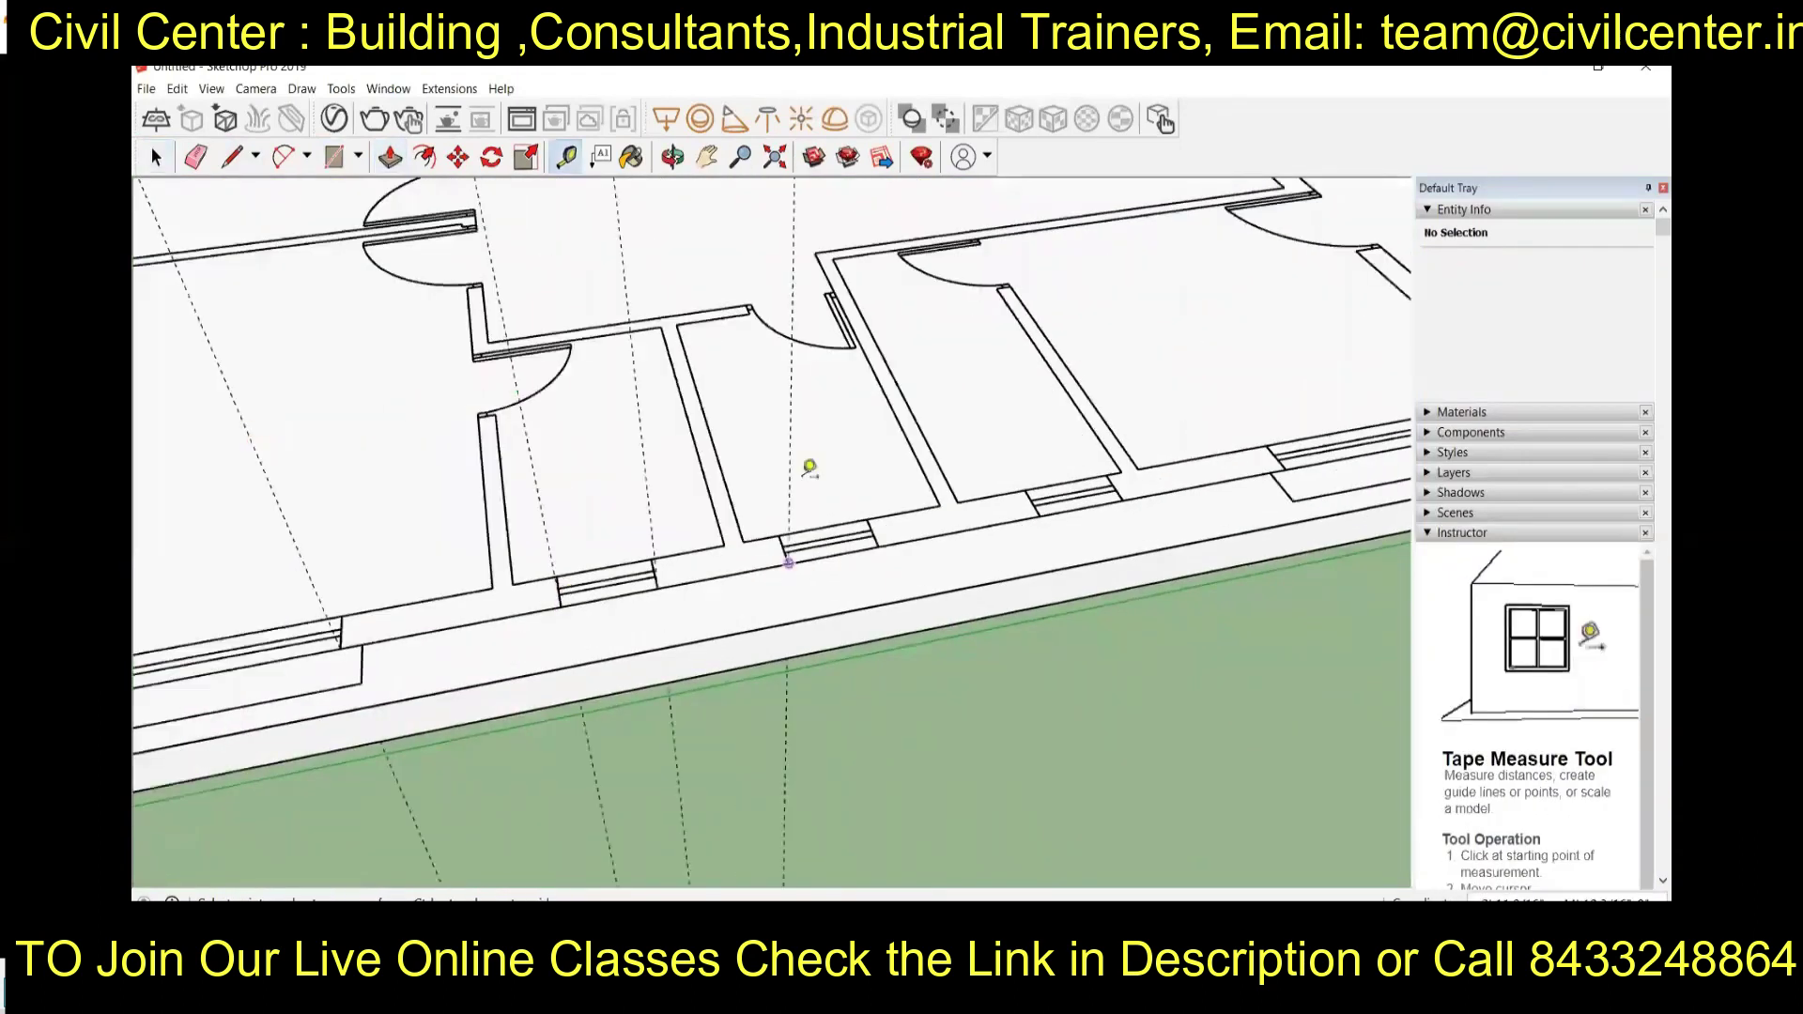
{"action": "left_click", "coordinate": [889, 441]}
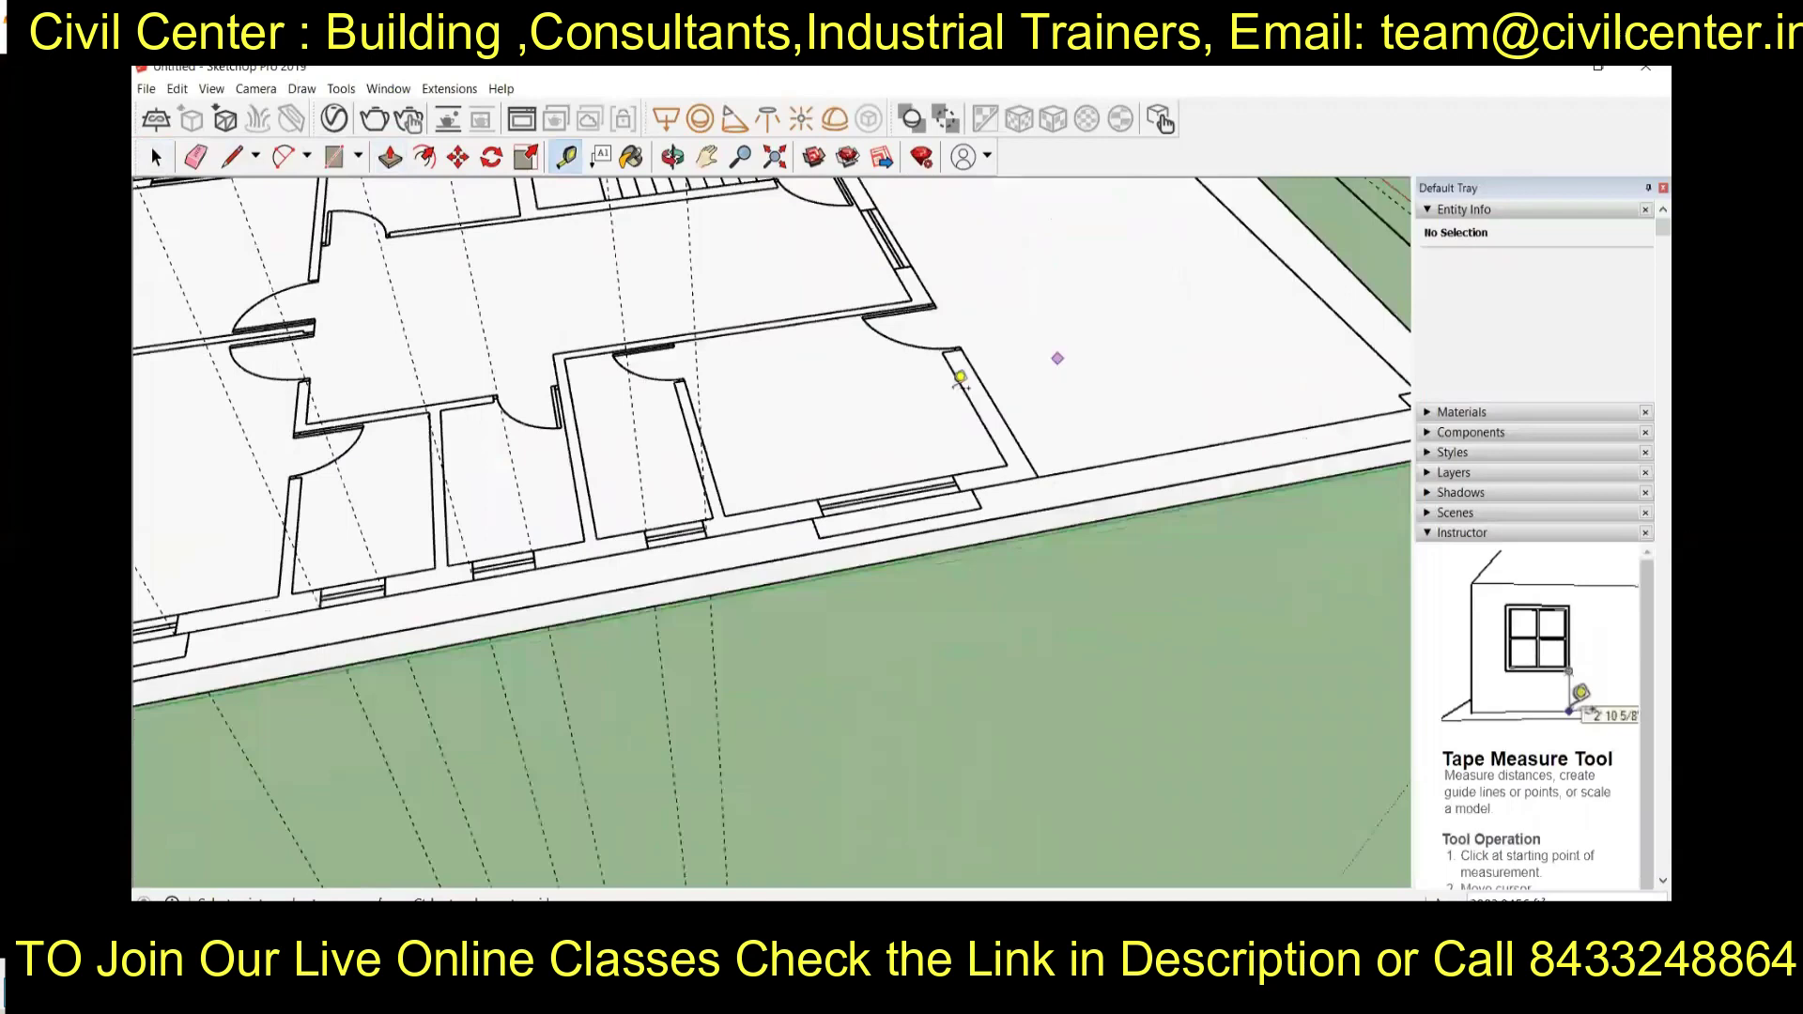
{"action": "key", "text": "space"}
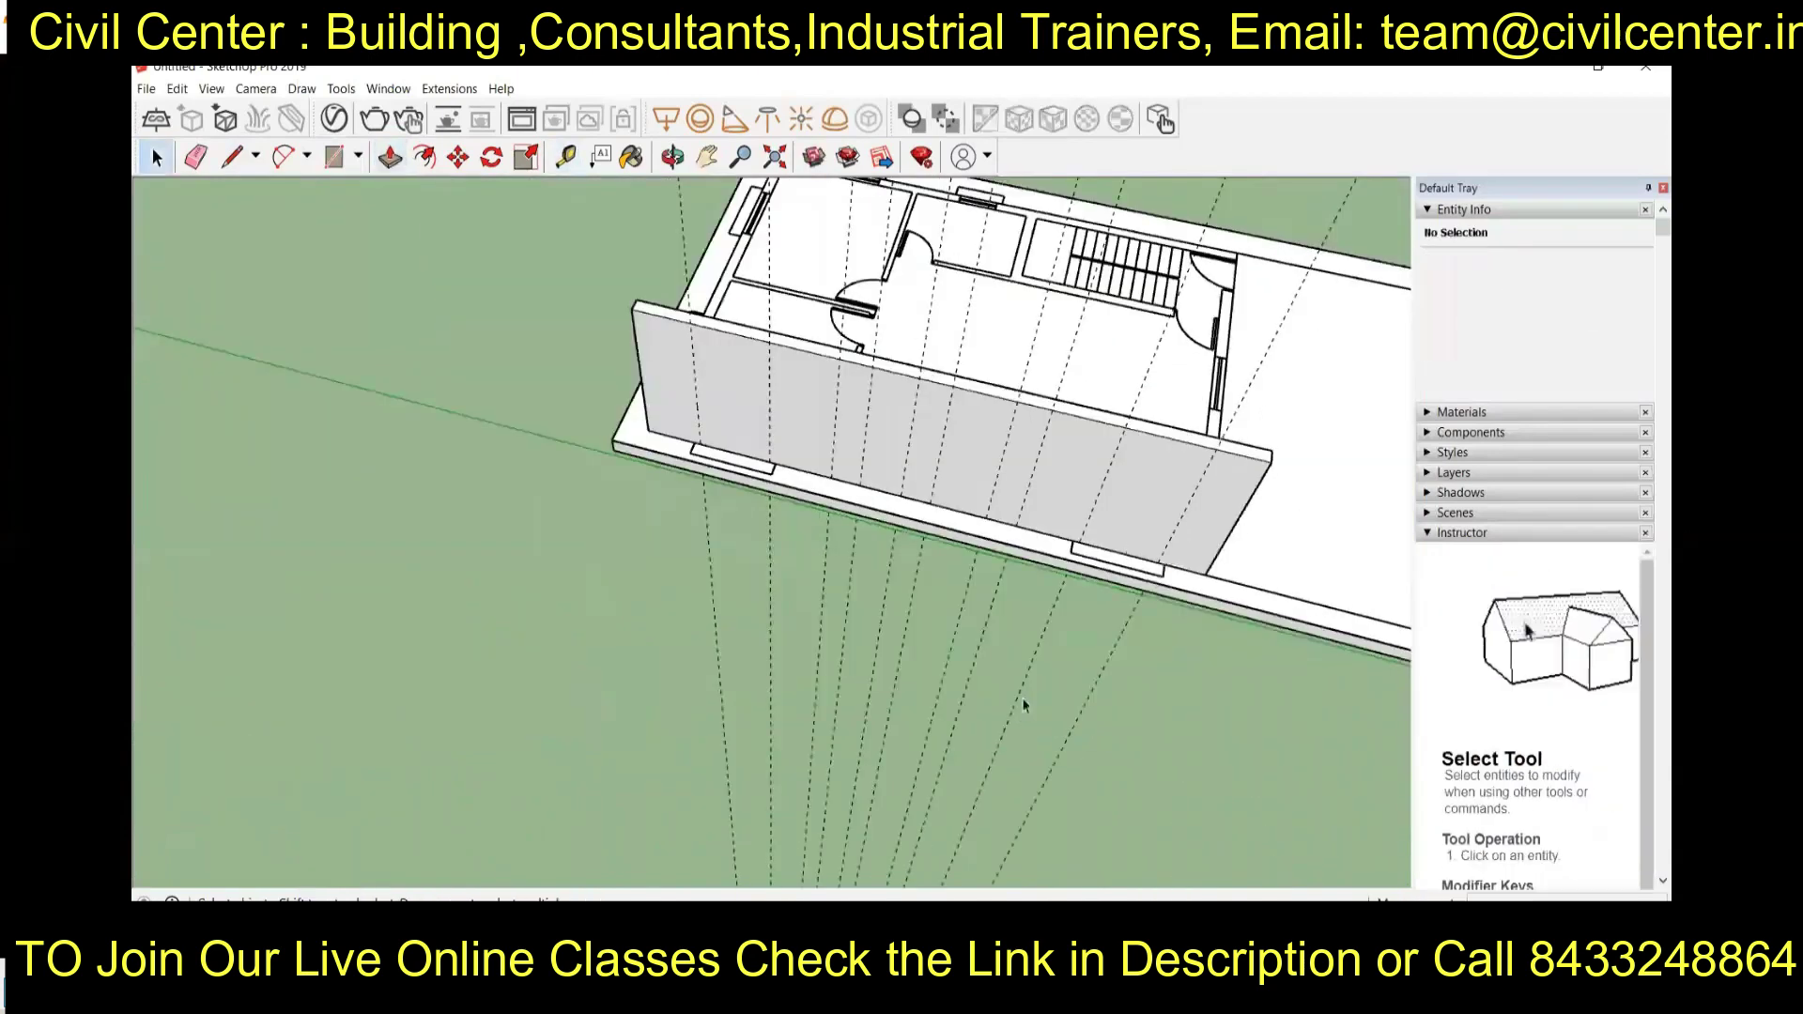
{"action": "key", "text": "t"}
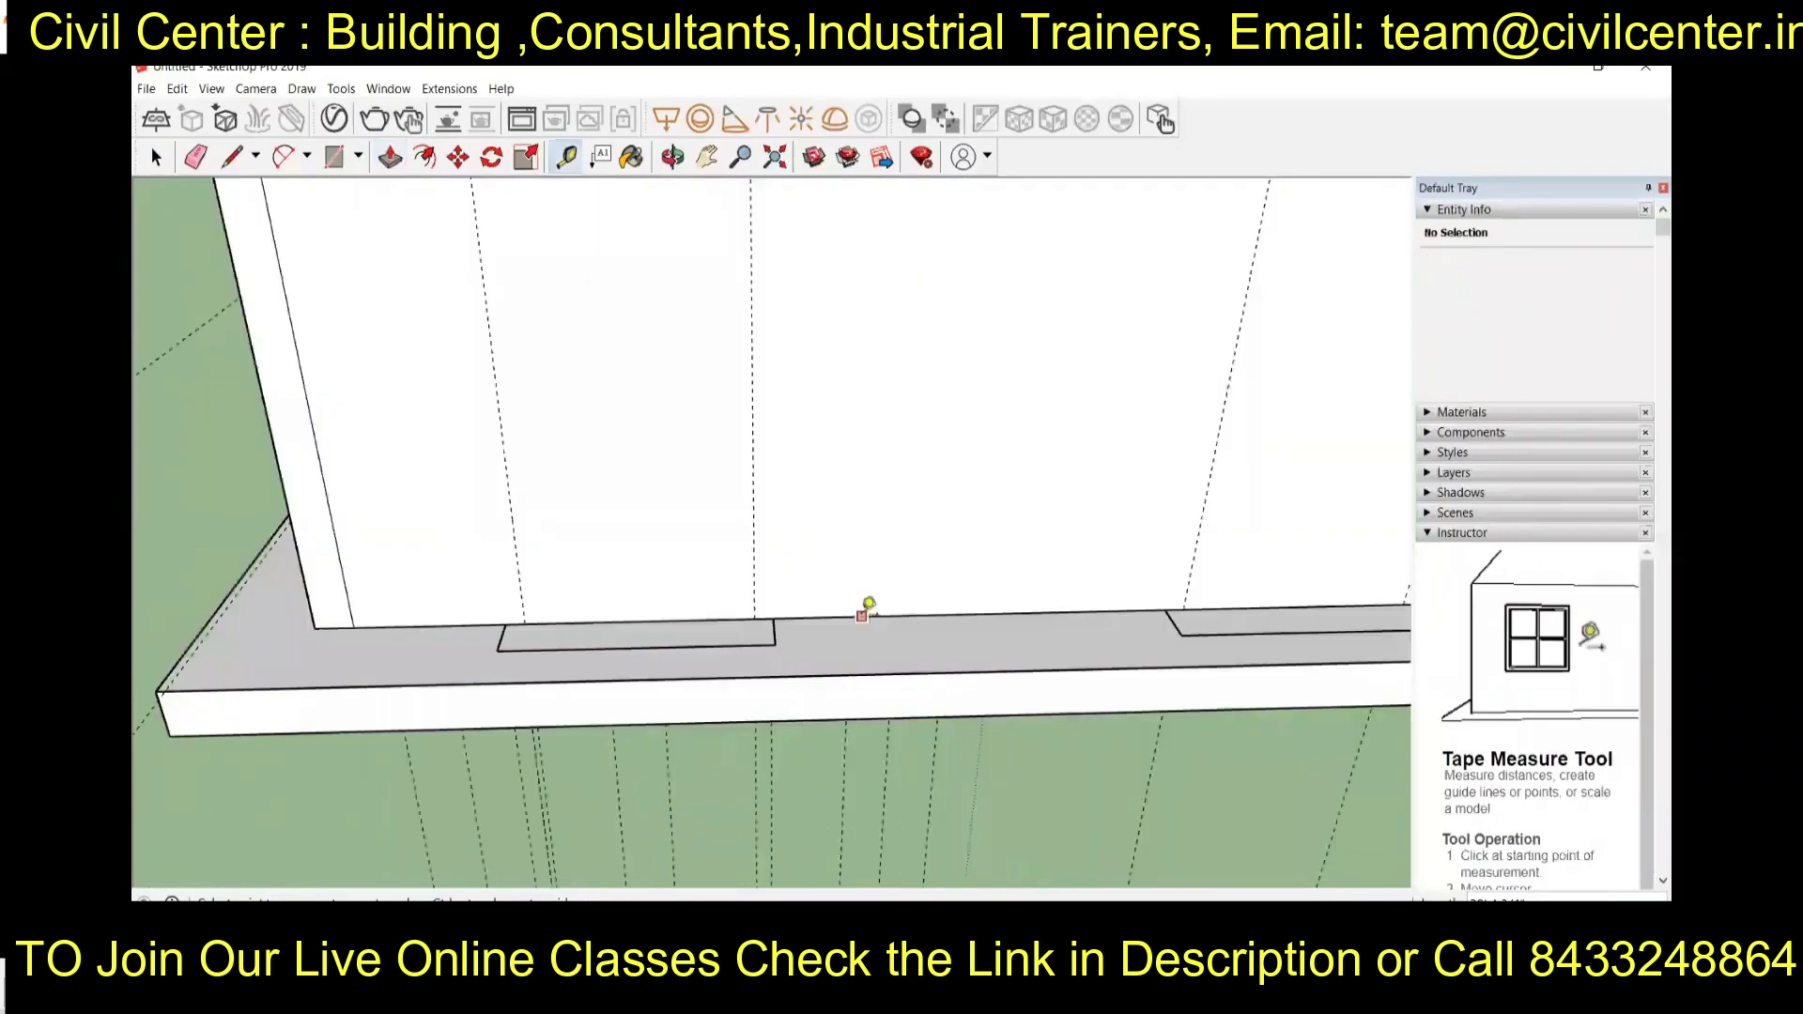
Offset a guide line from the wall's bottom edge
{"action": "left_click", "coordinate": [862, 615]}
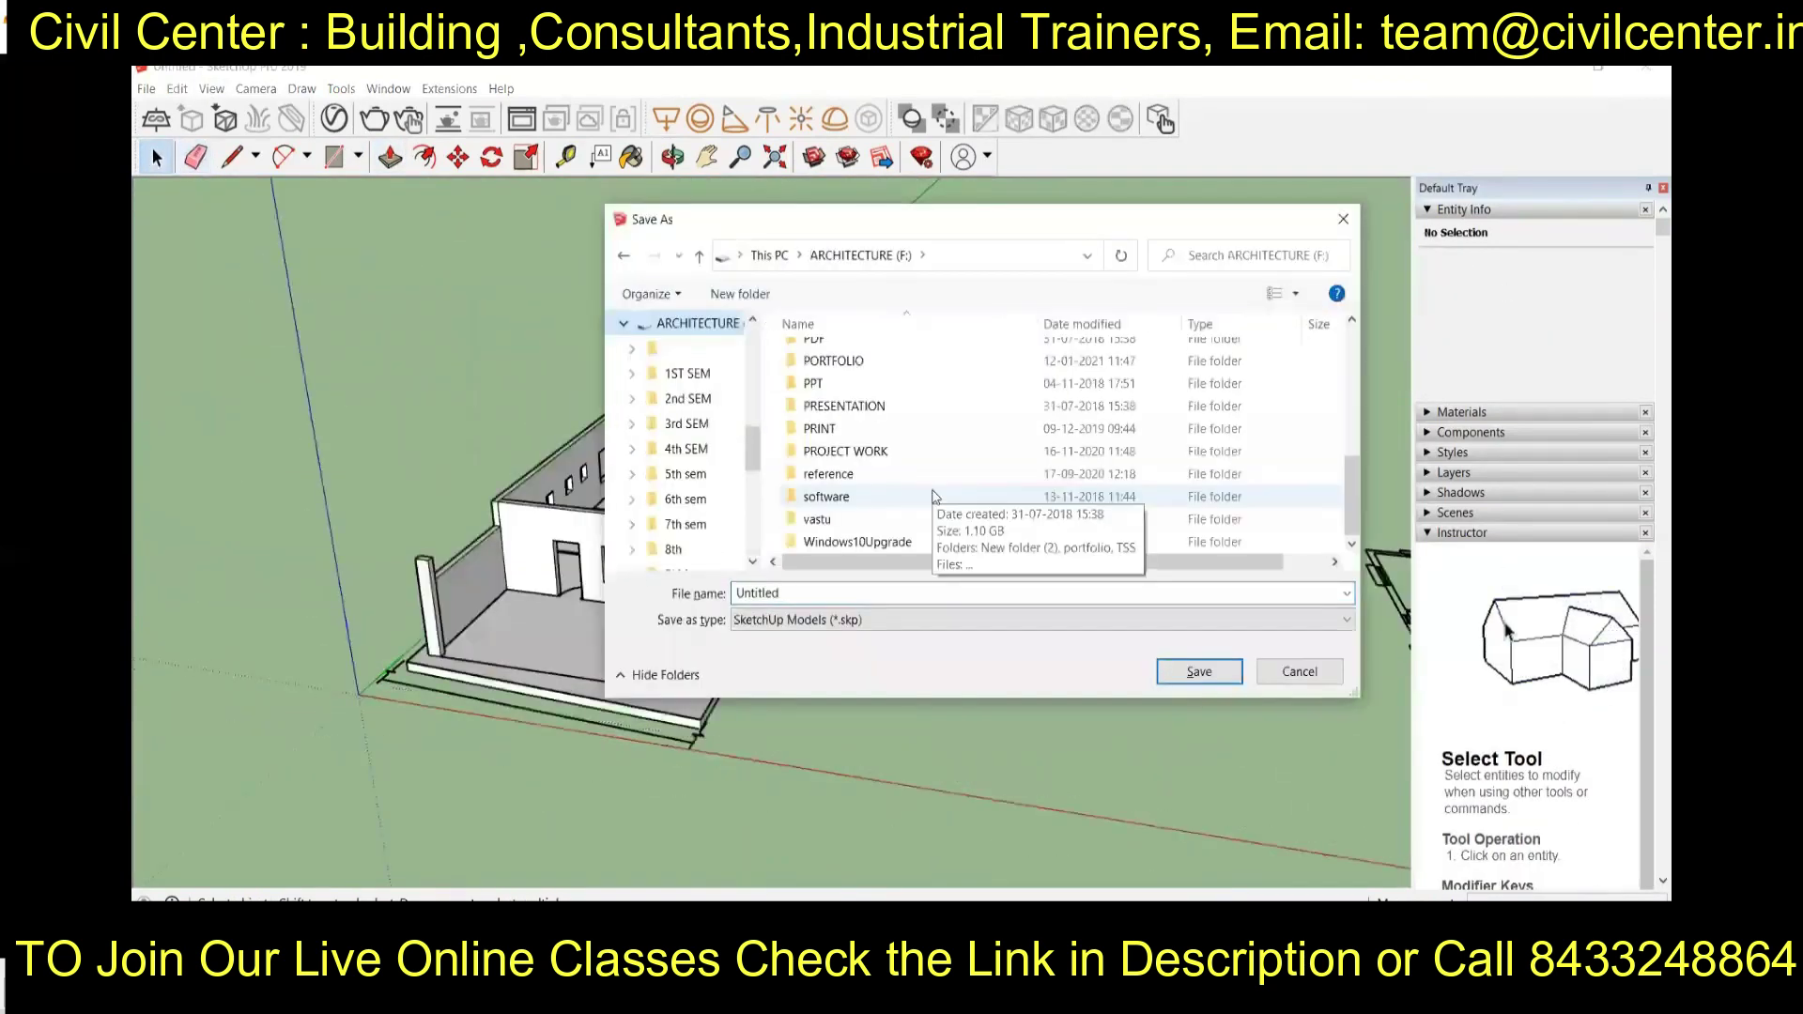
Enter the new file name for the model in Save As
{"action": "type", "text": "Sanjay"}
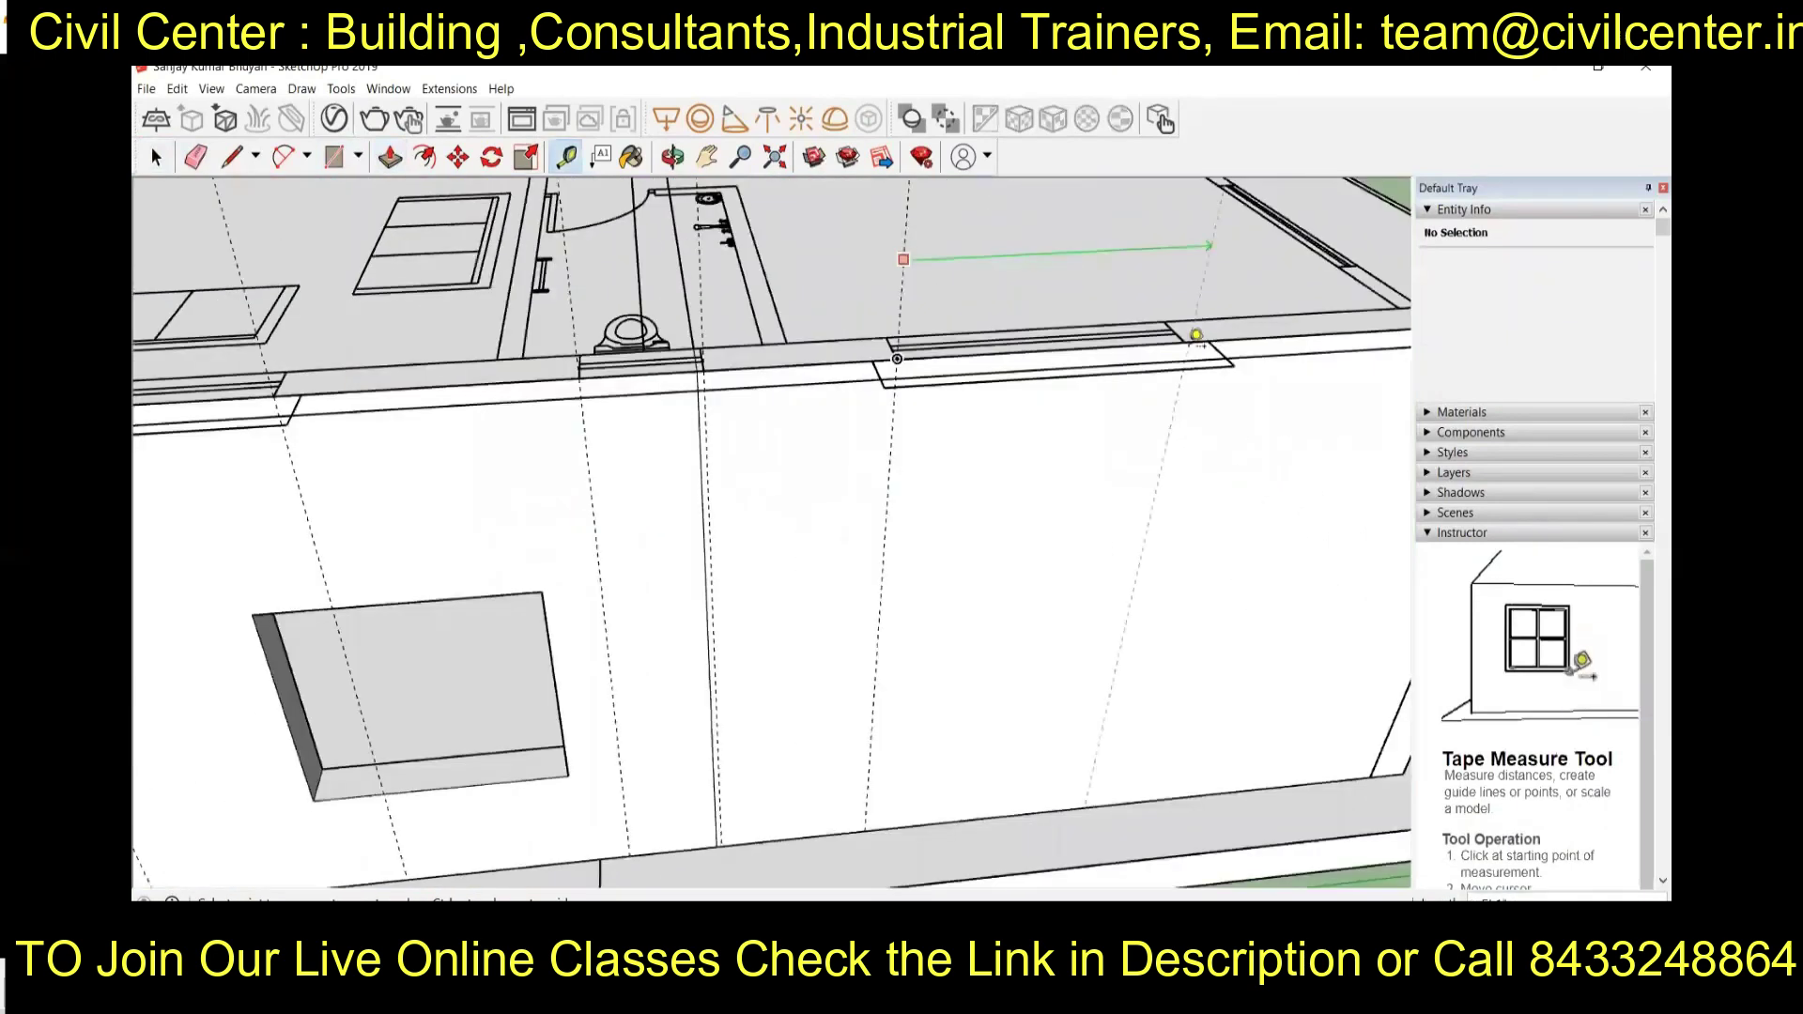
{"action": "scroll", "coordinate": [1026, 435], "scroll_direction": "down", "scroll_amount": 3}
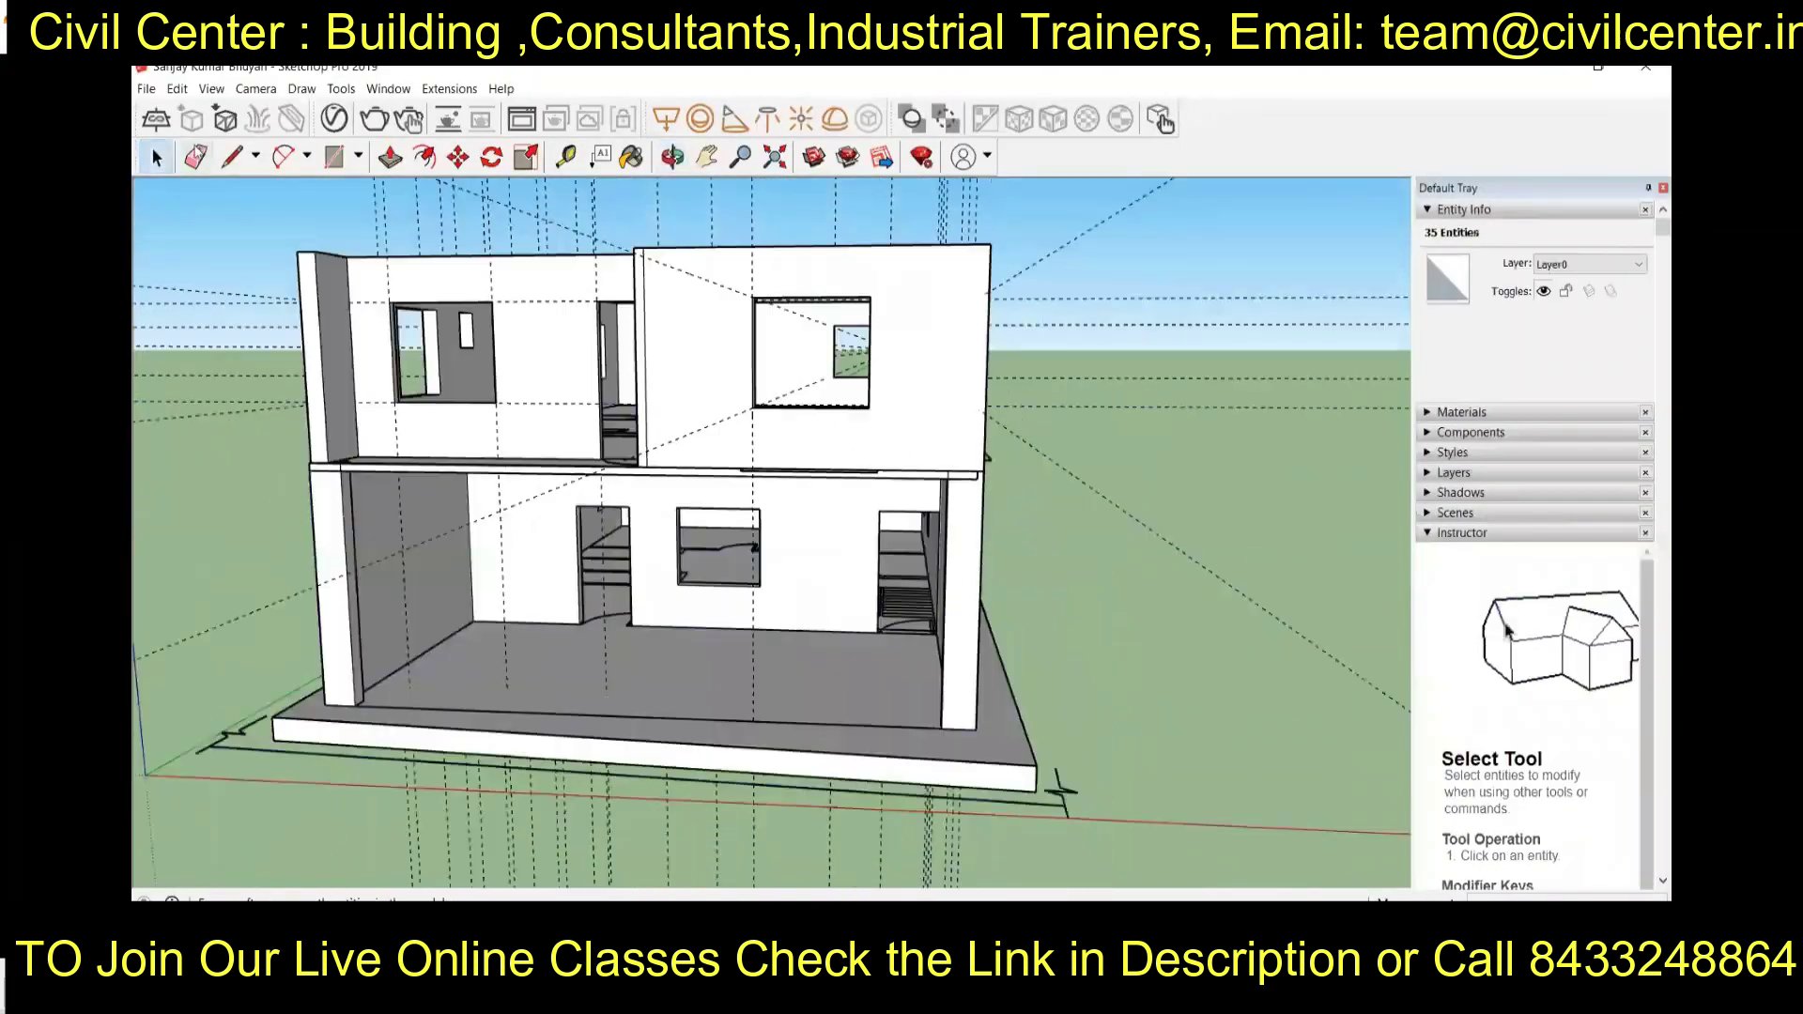
Select the whole house, then the roof group, orbiting from rear toward the front
{"action": "key", "text": "ctrl+a"}
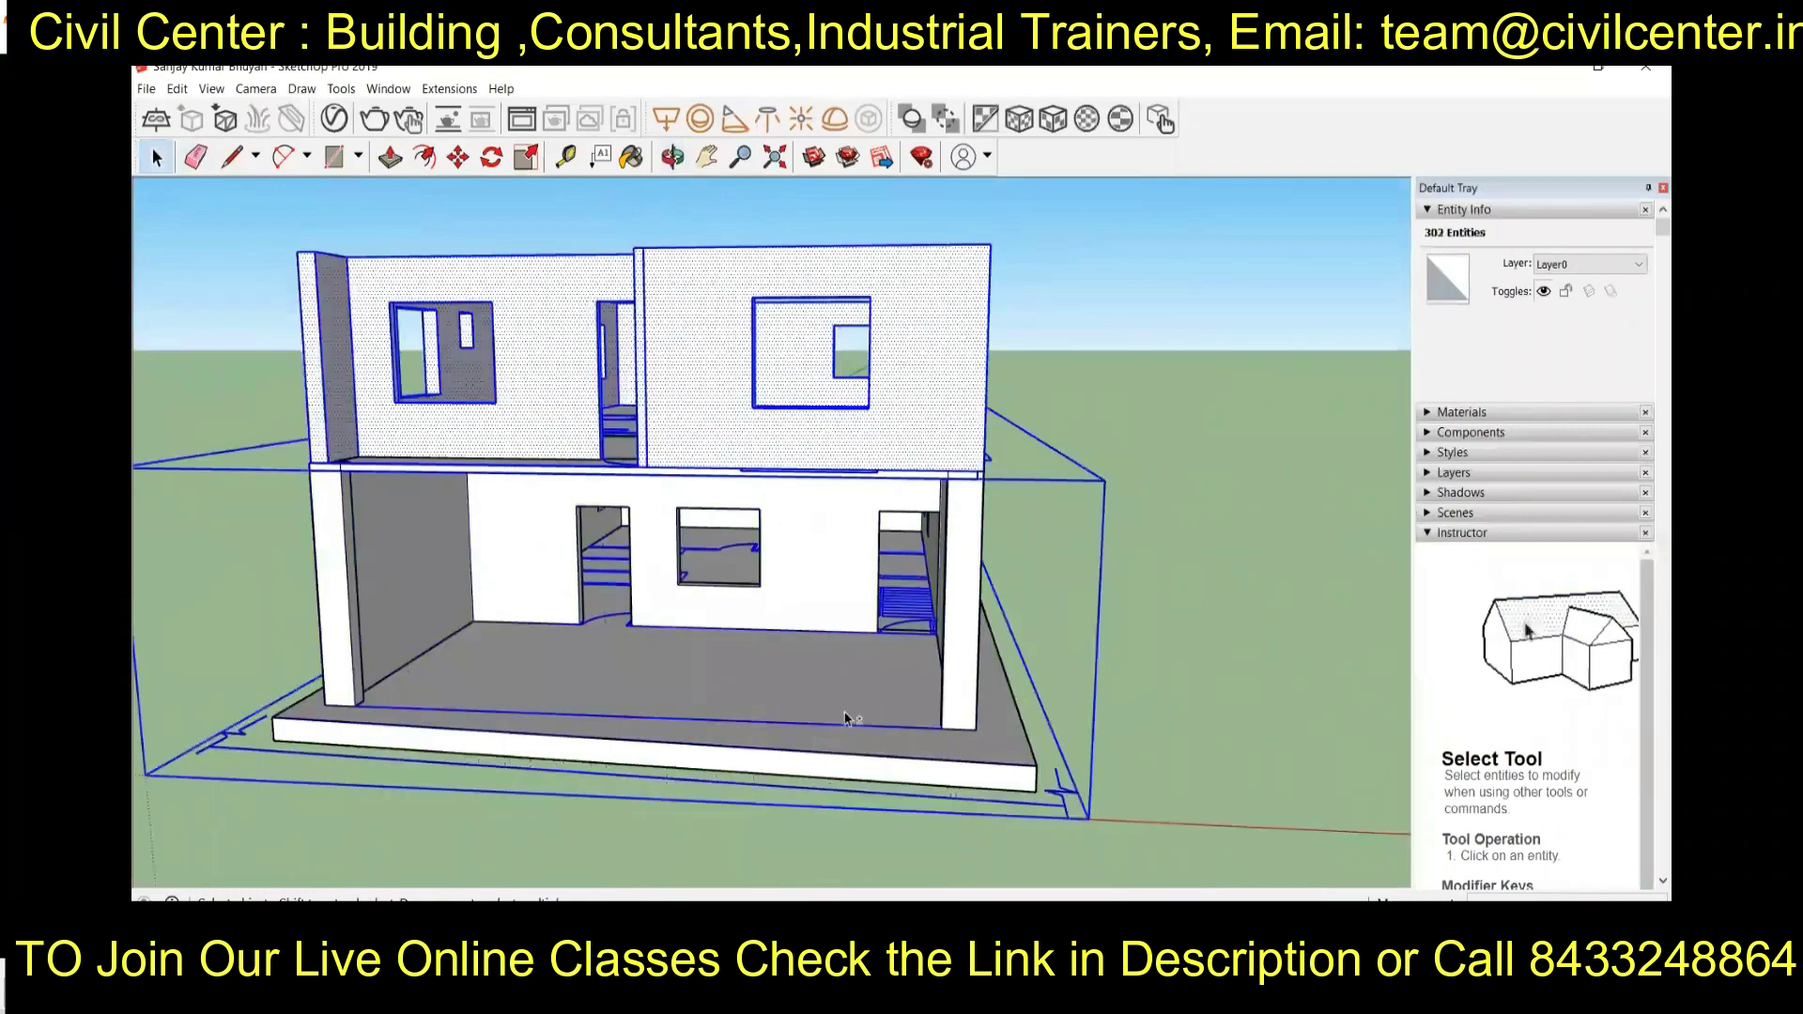
{"action": "middle_click_drag", "start_coordinate": [833, 569], "coordinate": [942, 371]}
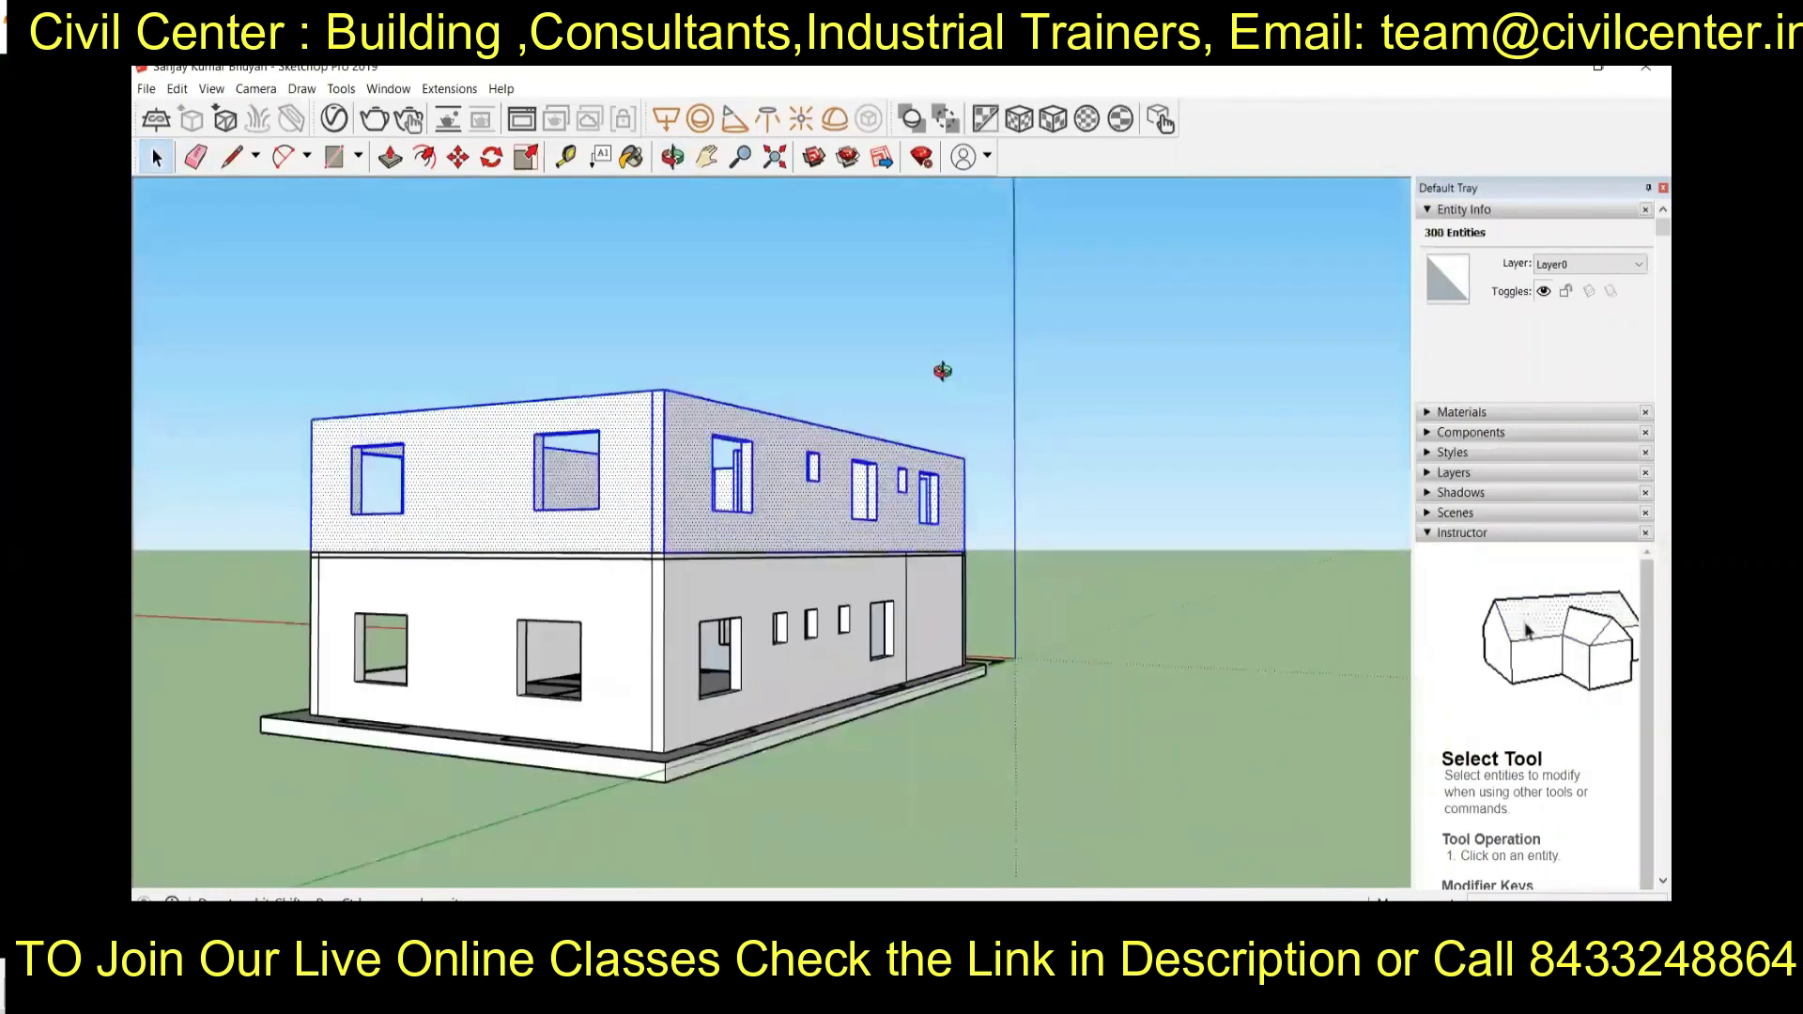
{"action": "key", "text": "r"}
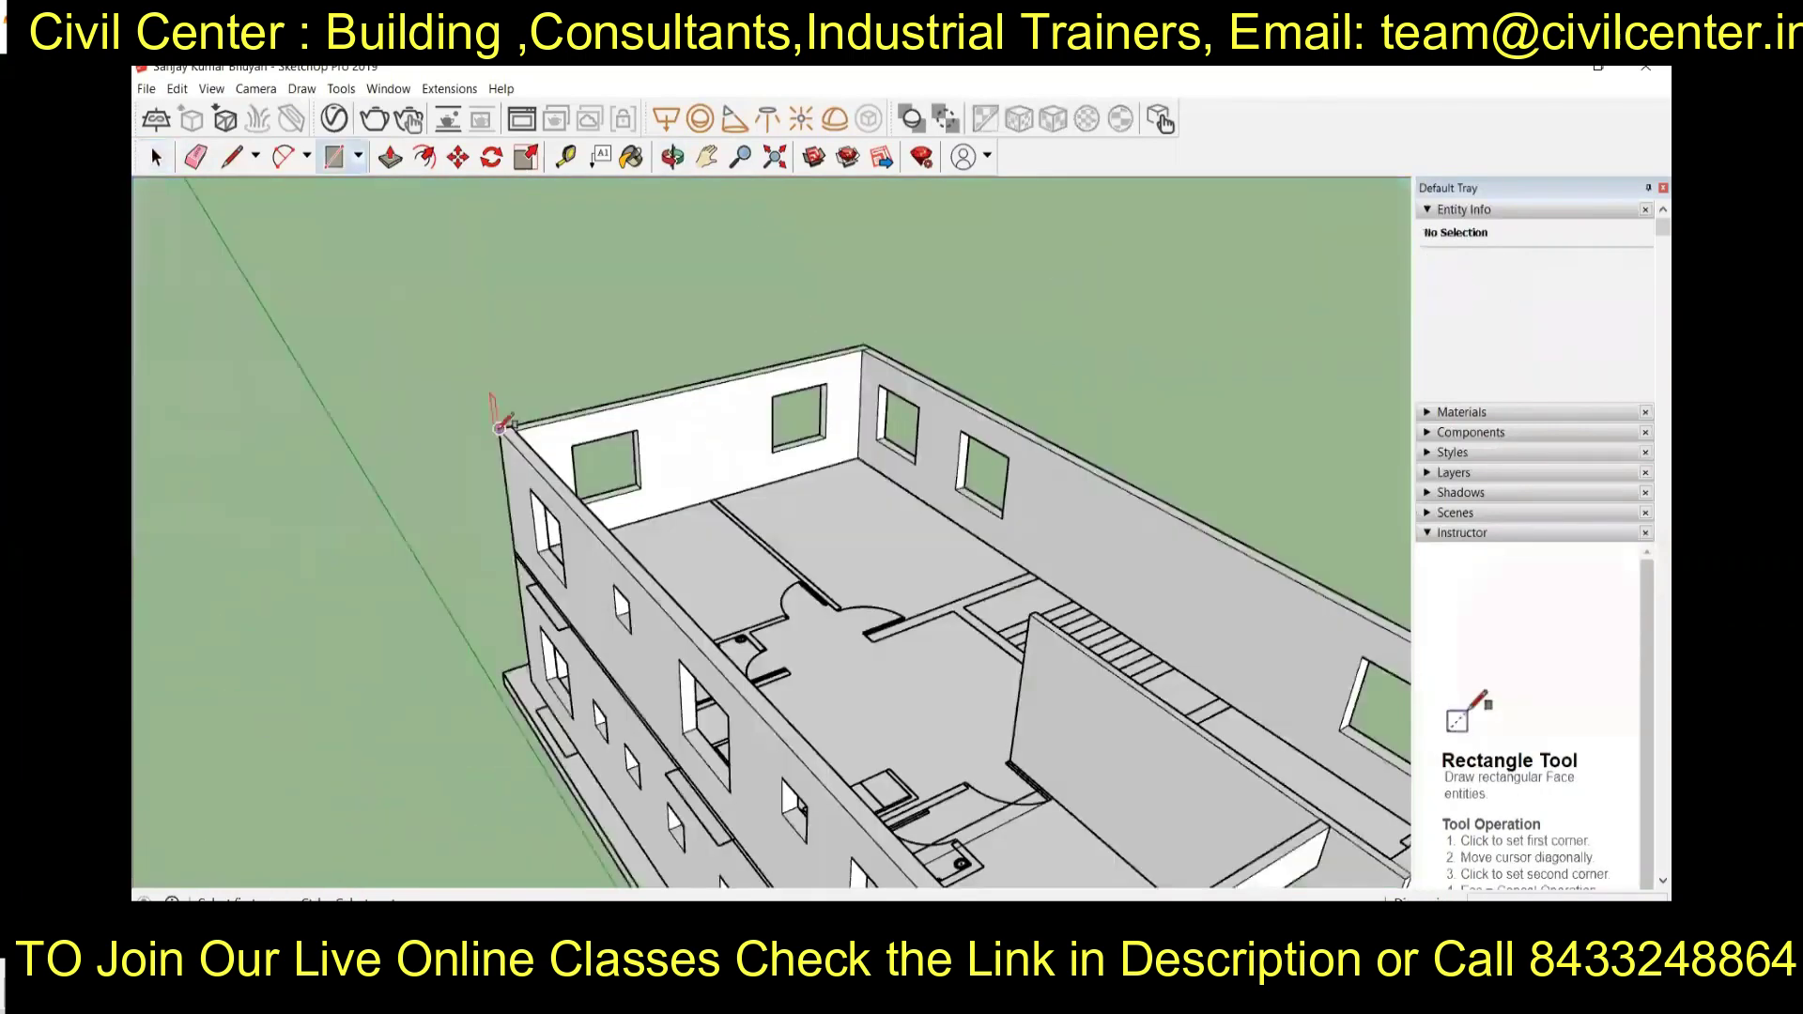
{"action": "key", "text": "space"}
{"action": "left_click", "coordinate": [634, 646]}
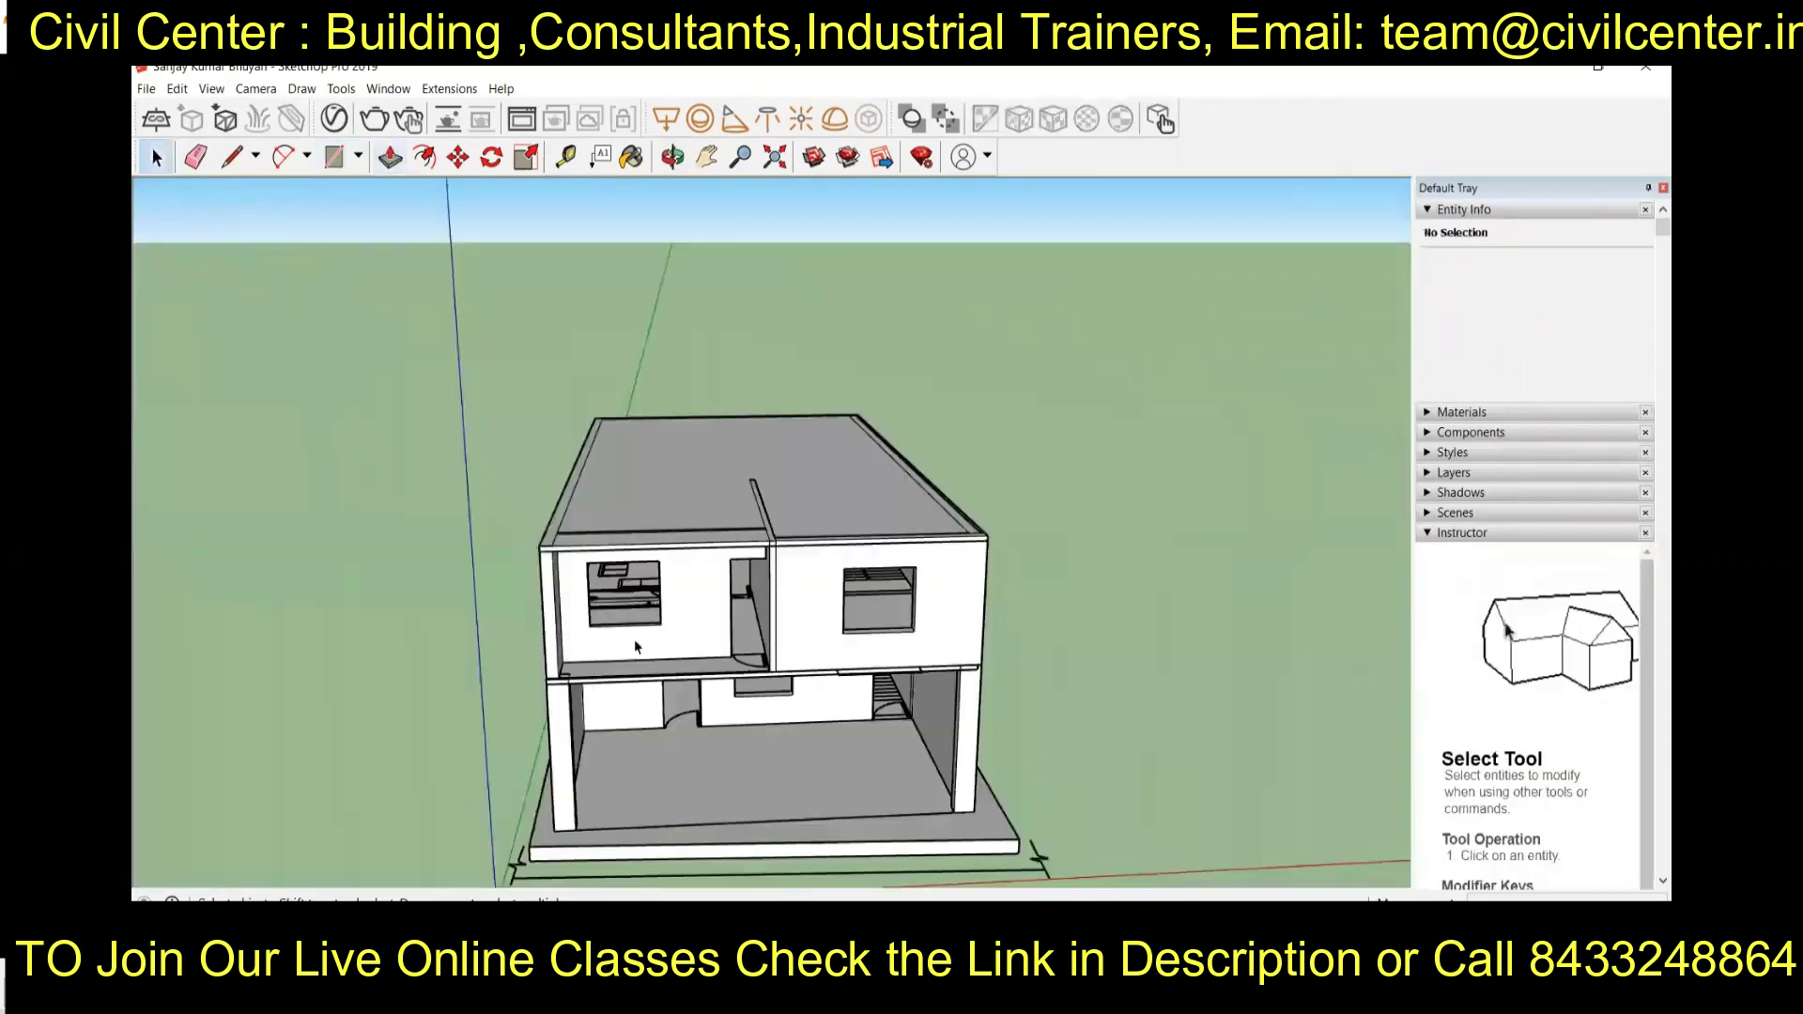
{"action": "middle_click_drag", "start_coordinate": [634, 642], "coordinate": [754, 334]}
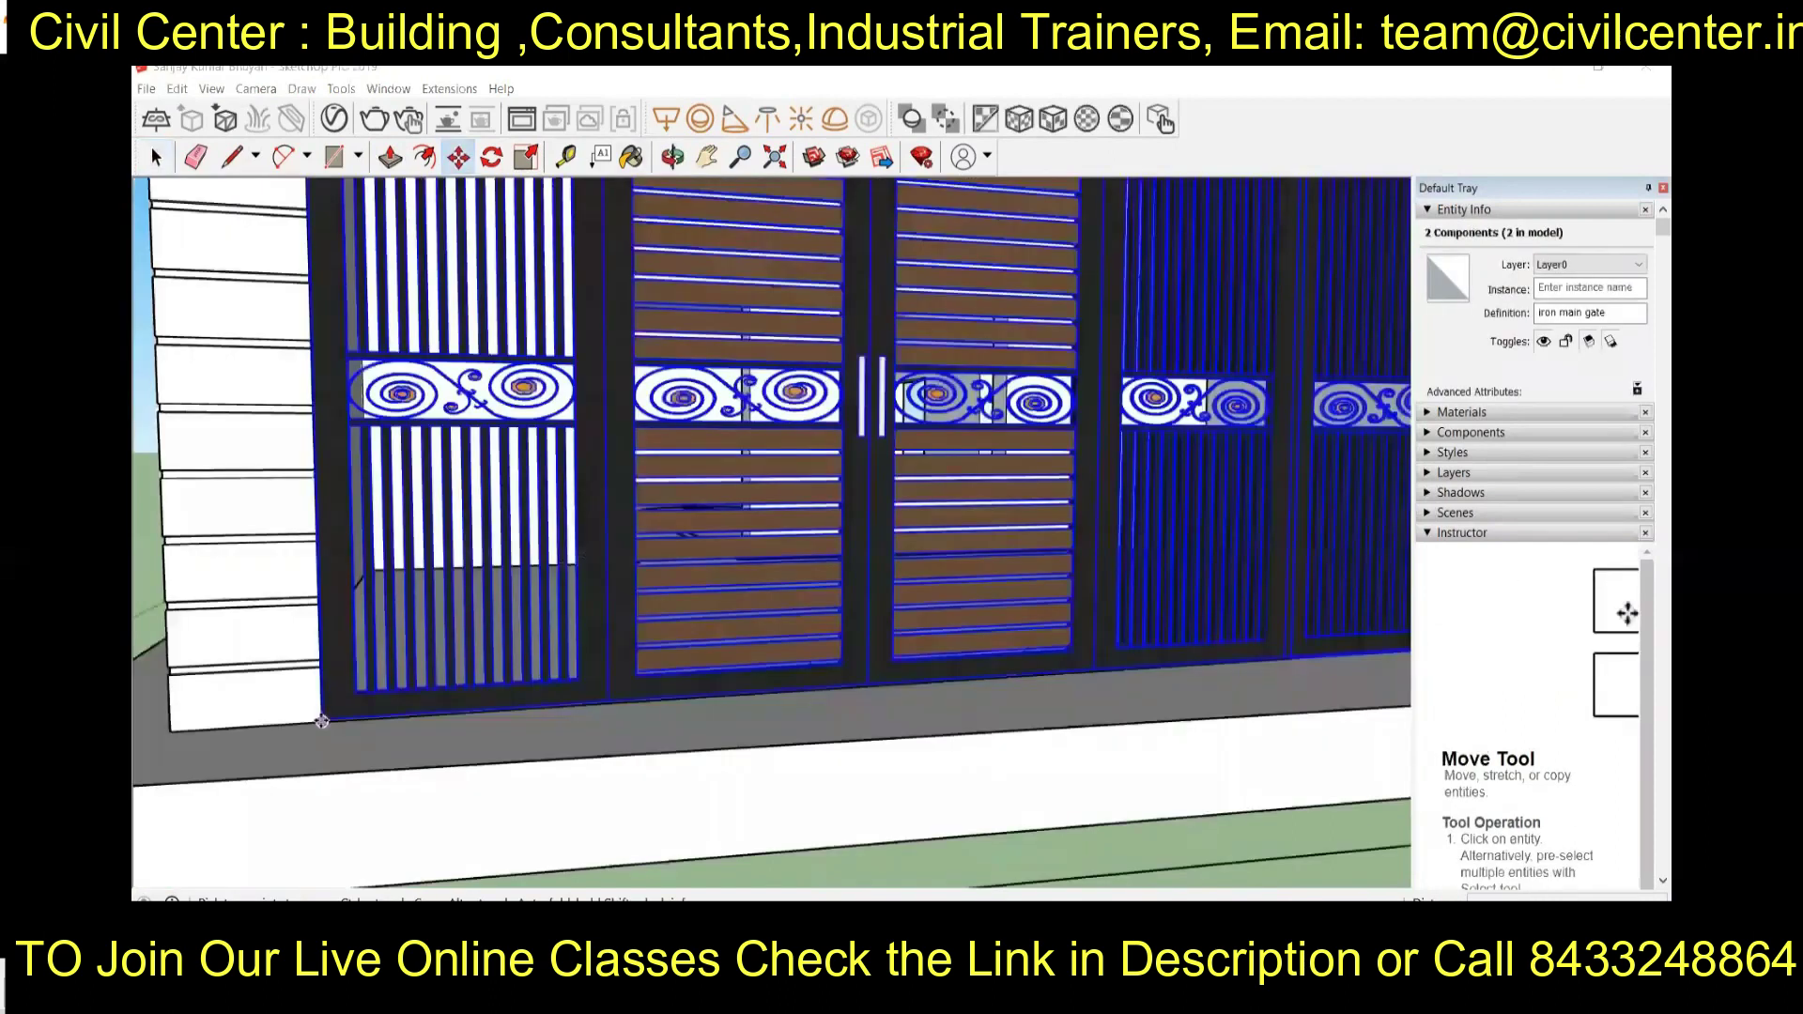
Deselect the two gate components, then select the iron main gate component
{"action": "scroll", "coordinate": [322, 721], "scroll_direction": "down", "scroll_amount": 5}
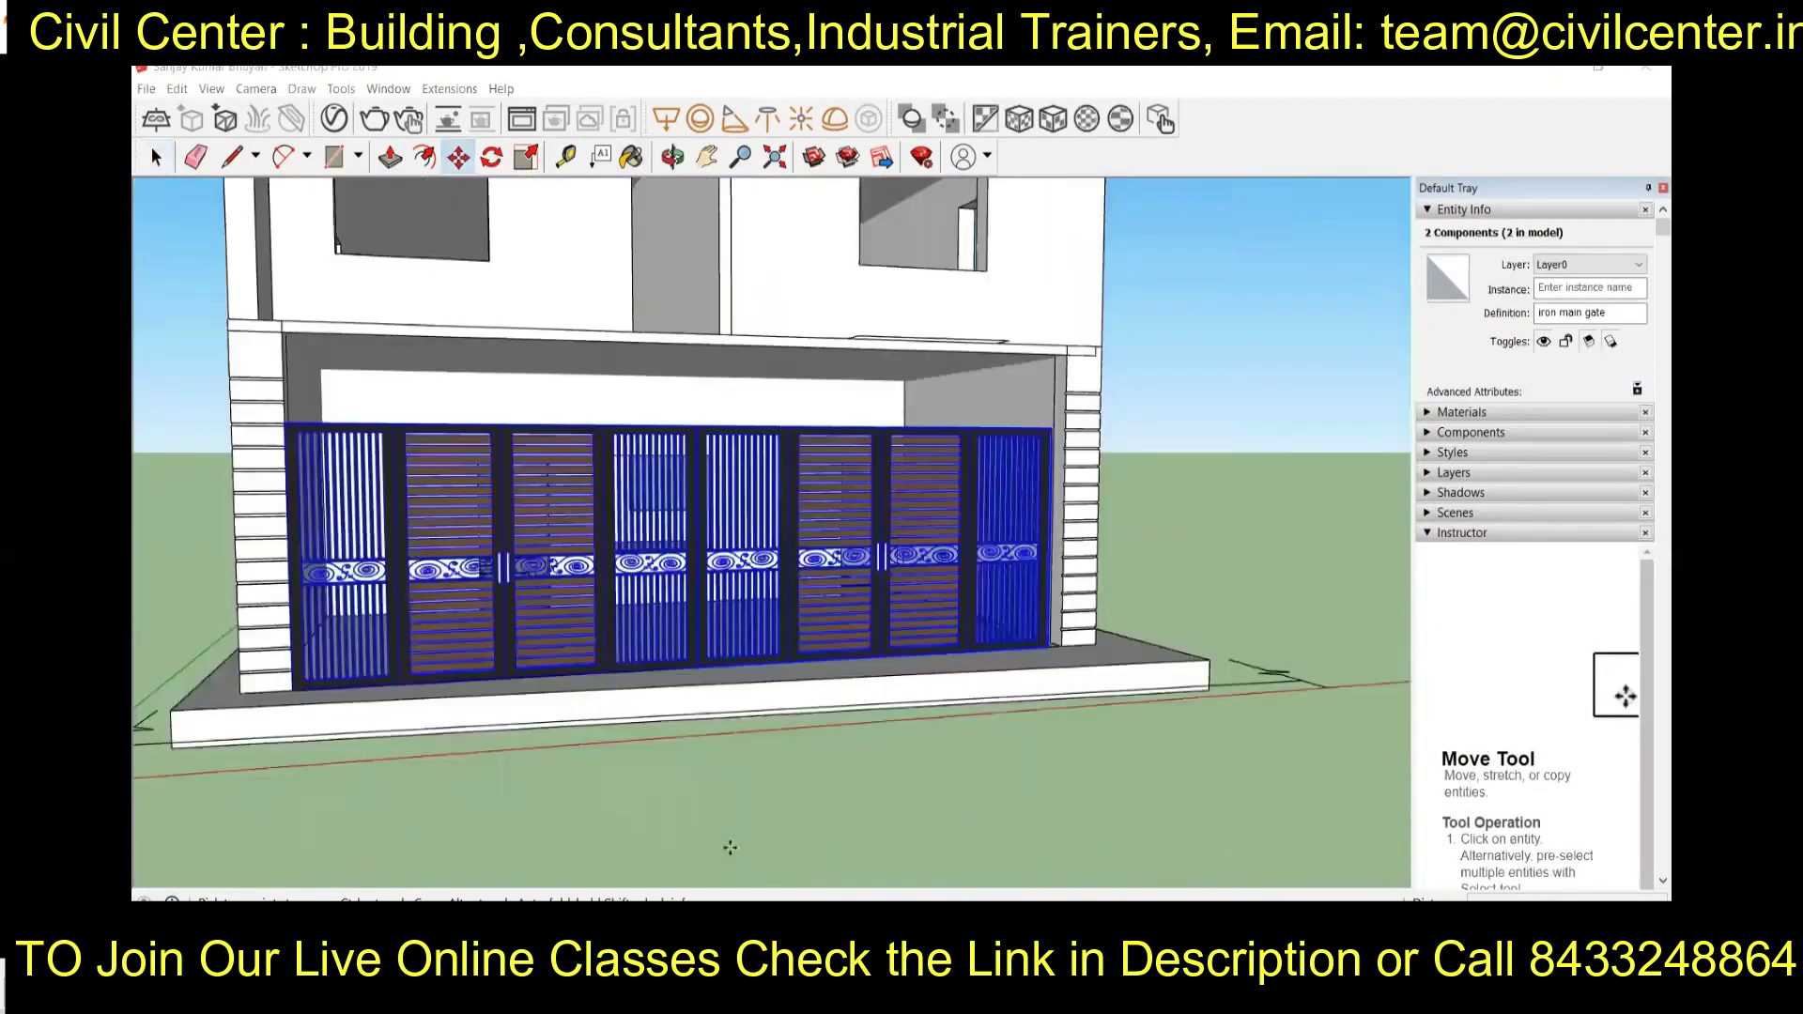
{"action": "key", "text": "space"}
{"action": "left_click", "coordinate": [735, 824]}
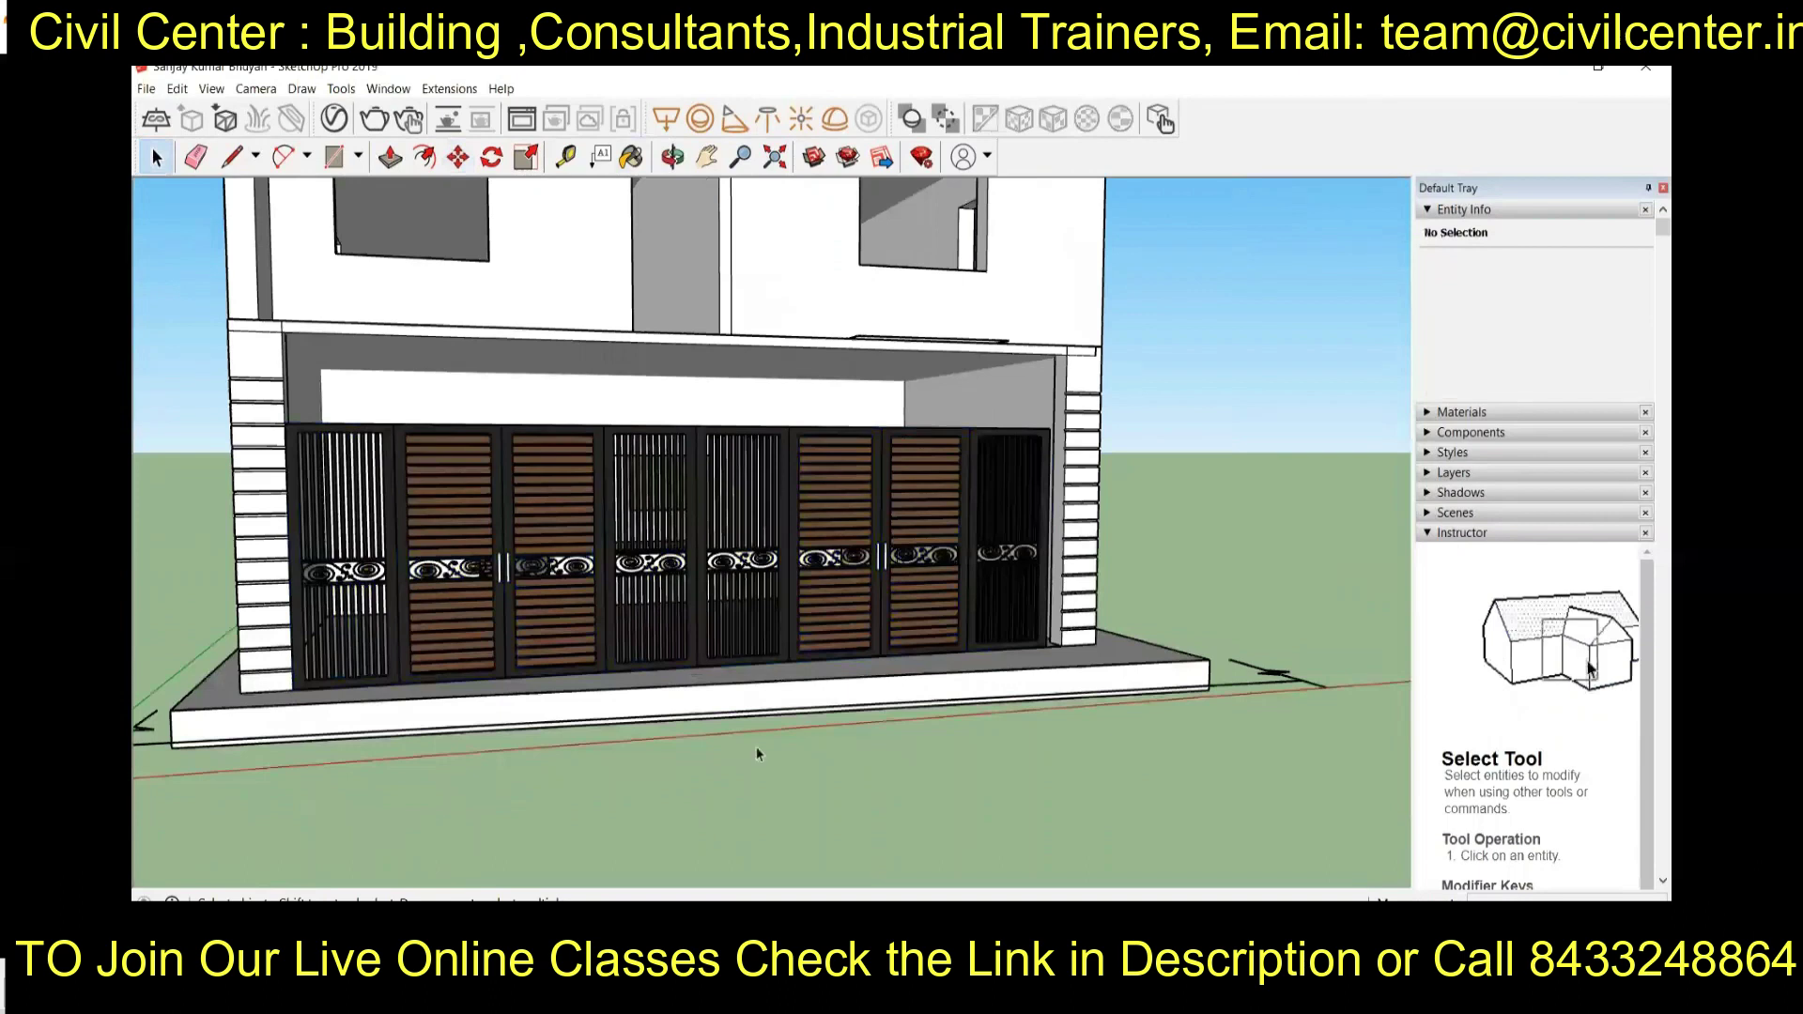
{"action": "left_click", "coordinate": [1013, 601]}
{"action": "scroll", "coordinate": [864, 687], "scroll_direction": "up", "scroll_amount": 10}
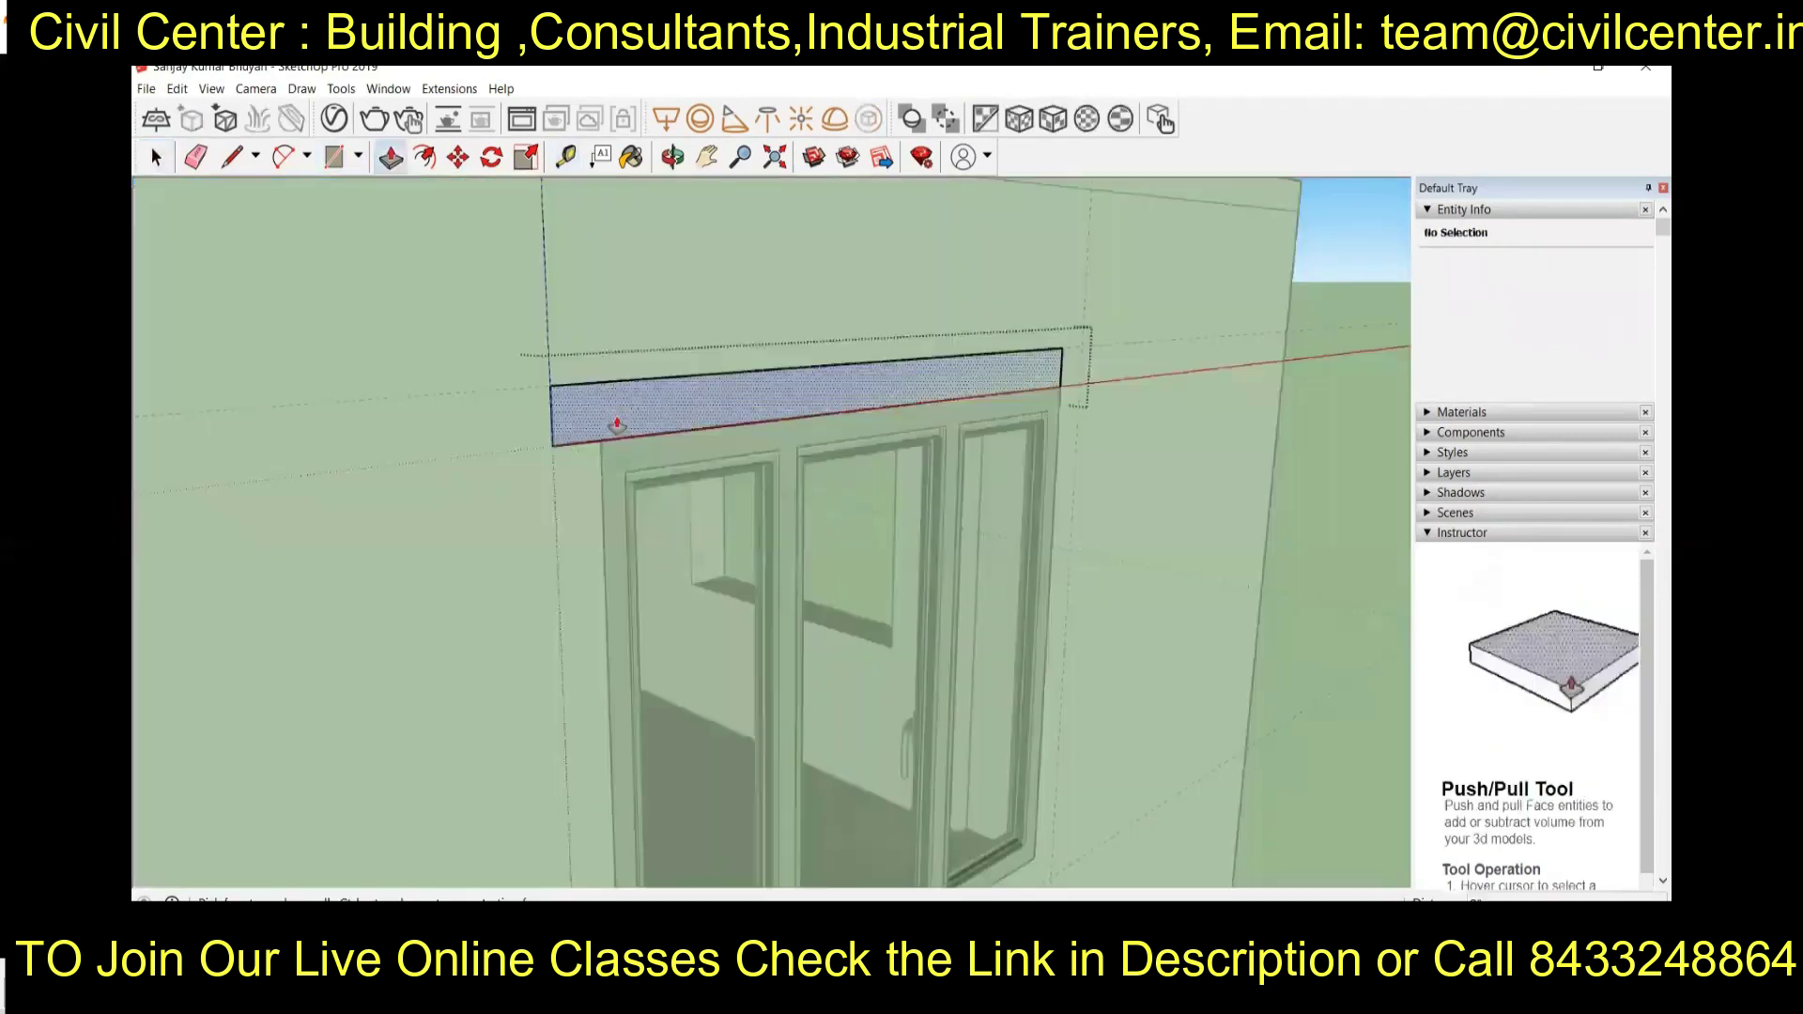
Draw a rectangle from the lintel corner as the sunshade's base
{"action": "scroll", "coordinate": [735, 440], "scroll_direction": "up", "scroll_amount": 3}
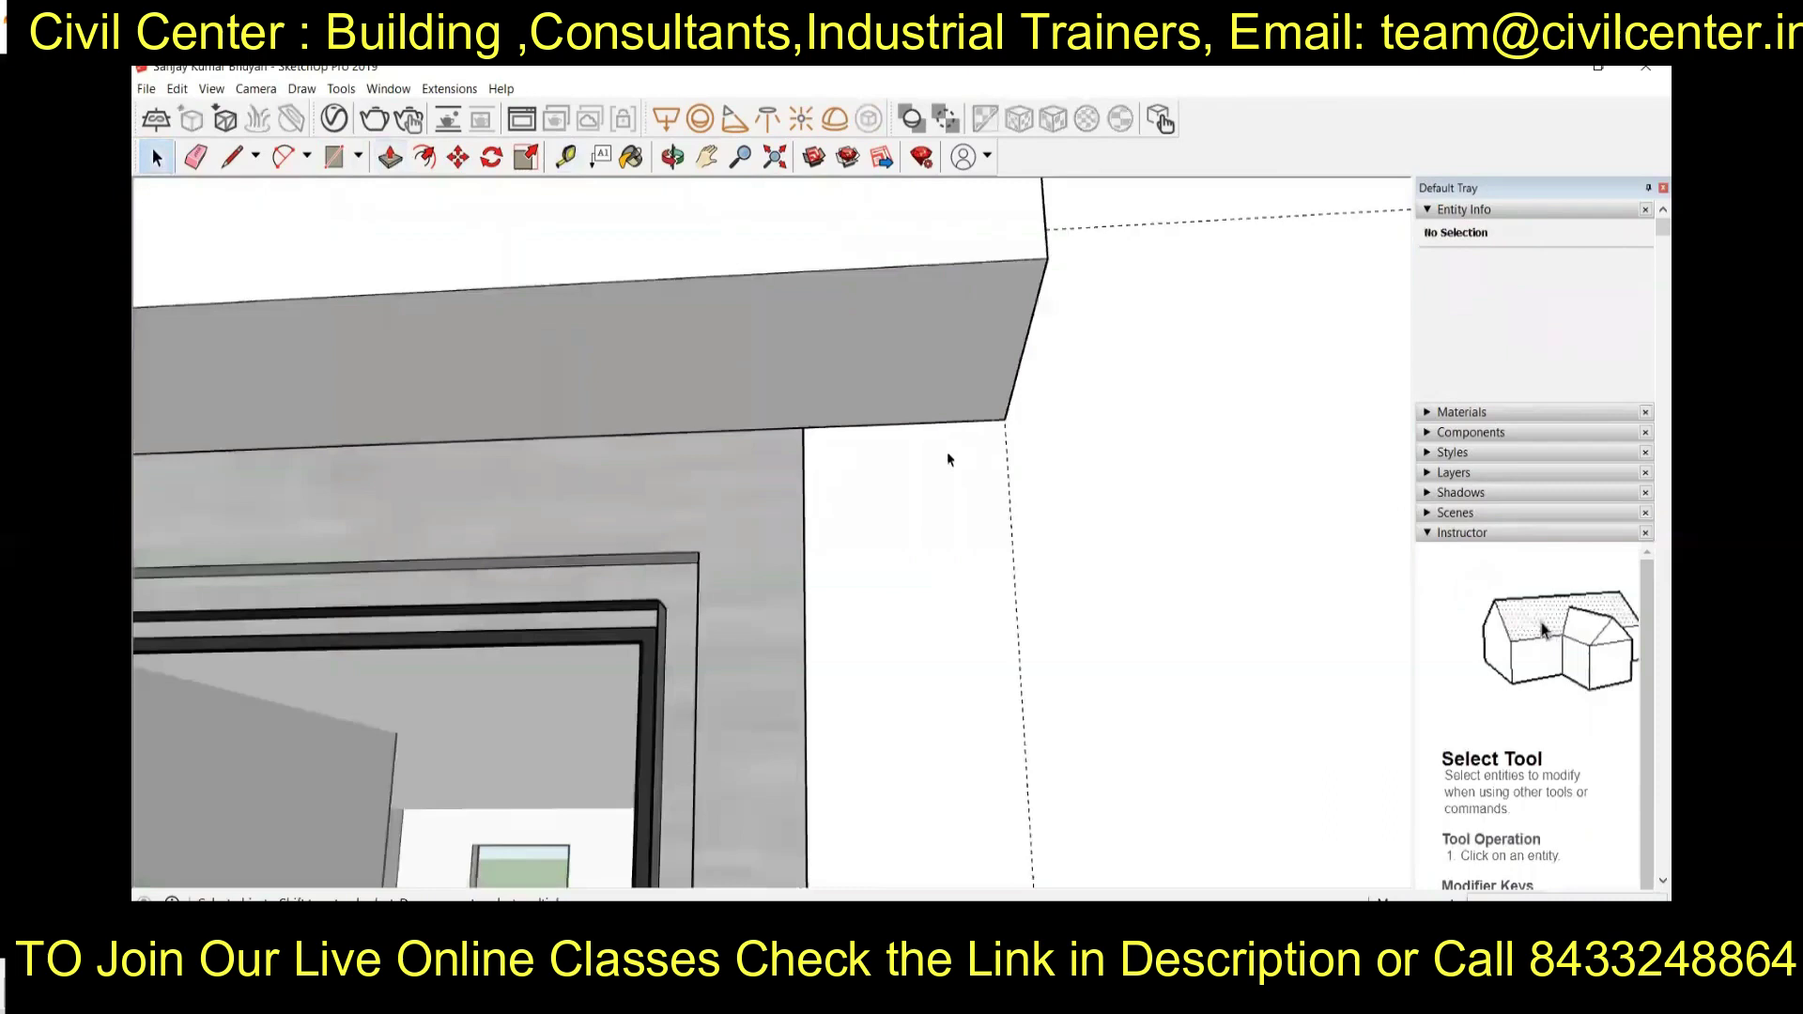
{"action": "key", "text": "r"}
{"action": "left_click", "coordinate": [1005, 419]}
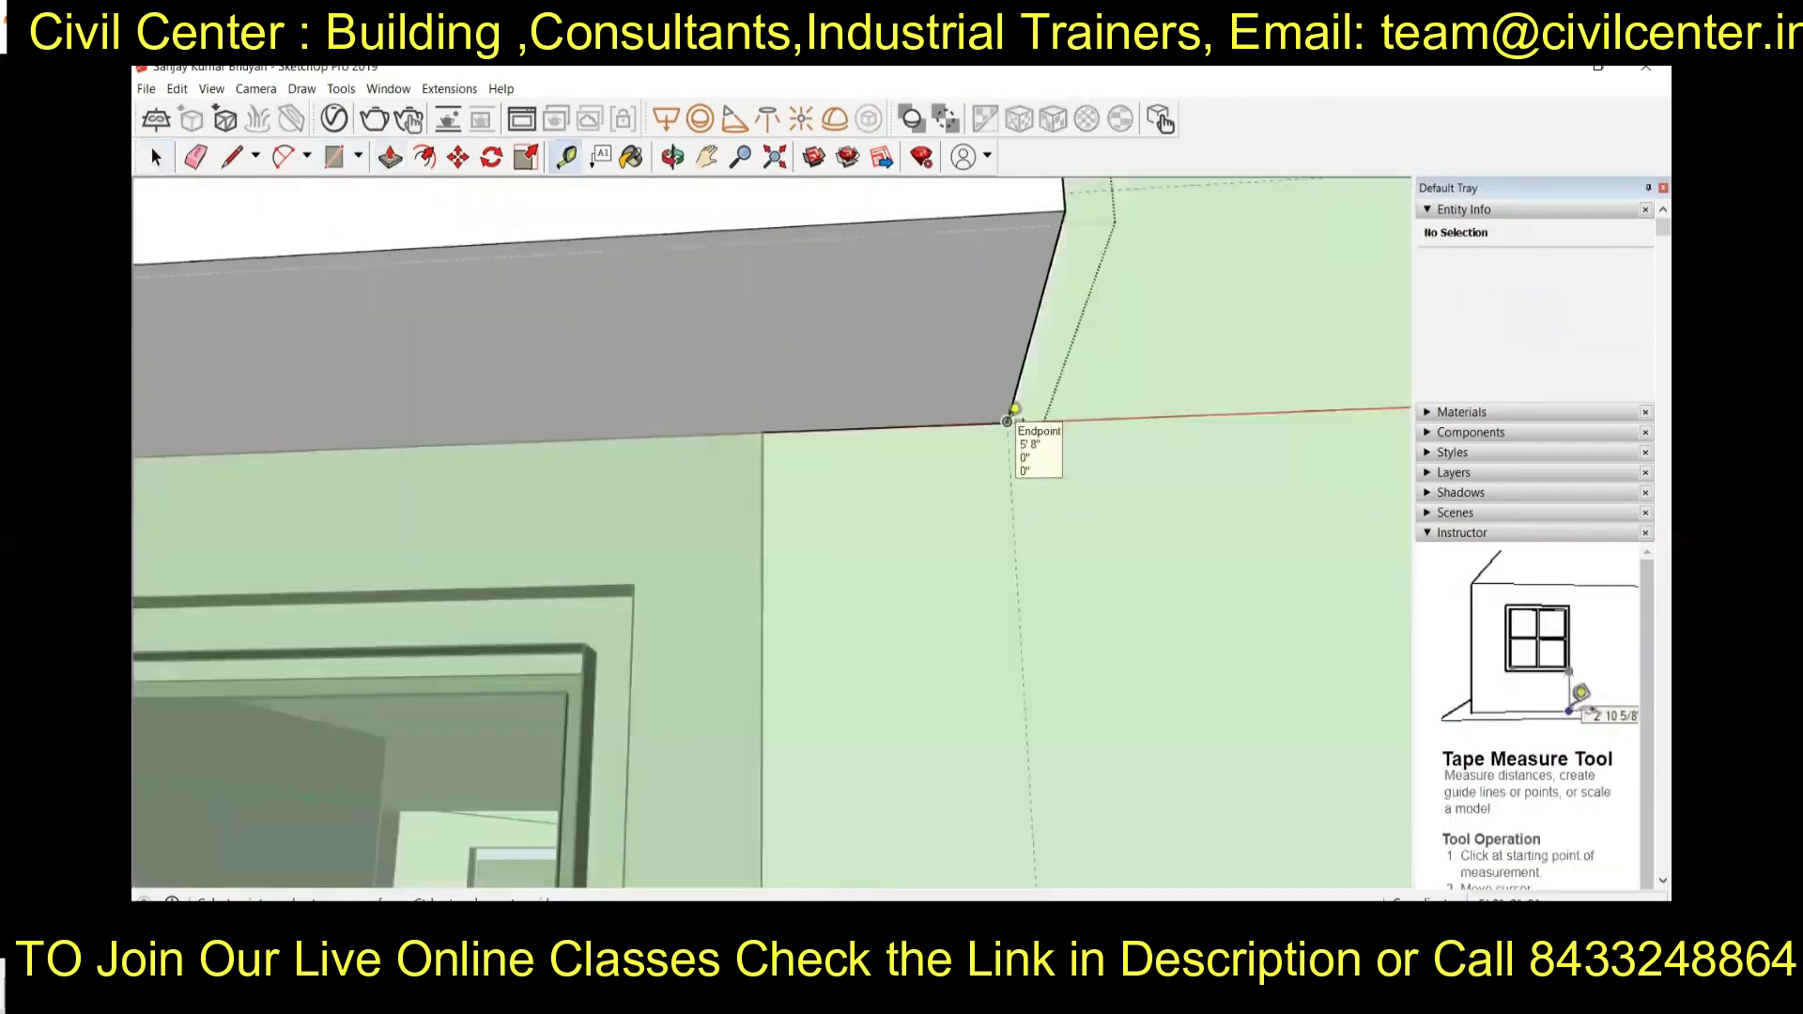
{"action": "key", "text": "r"}
{"action": "left_click", "coordinate": [1007, 421]}
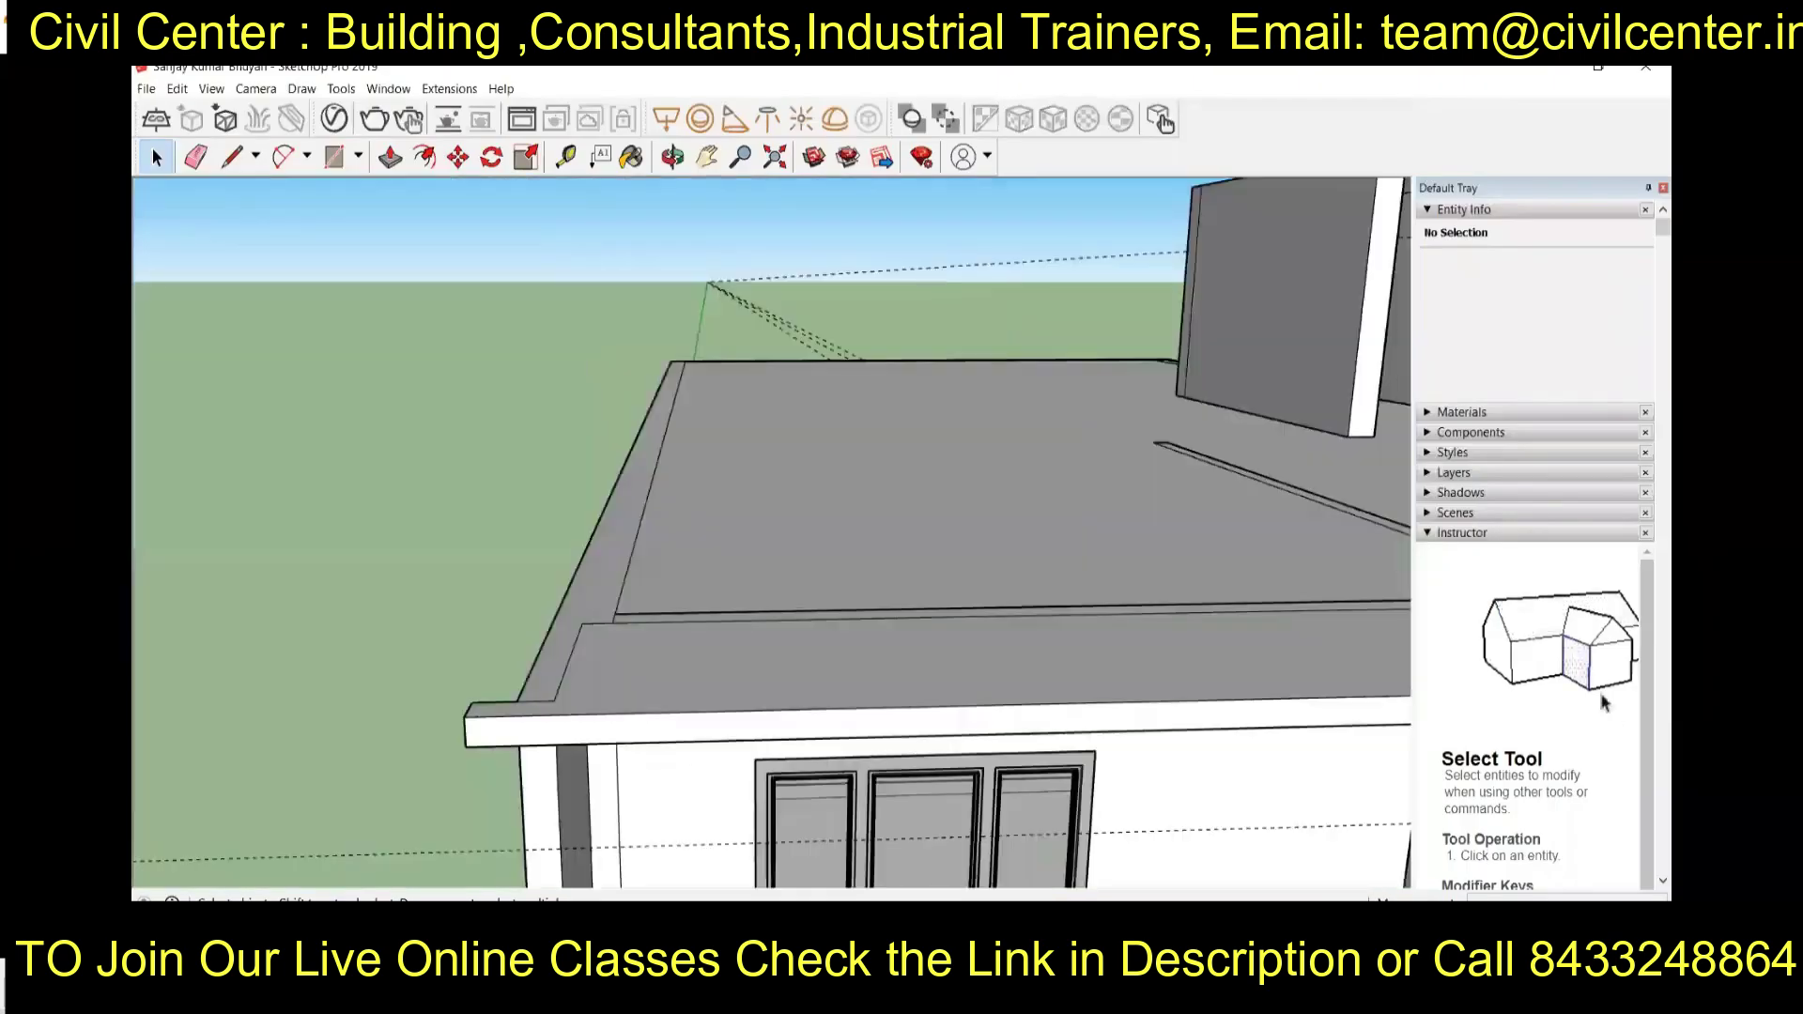
{"action": "scroll", "coordinate": [563, 746], "scroll_direction": "up", "scroll_amount": 2}
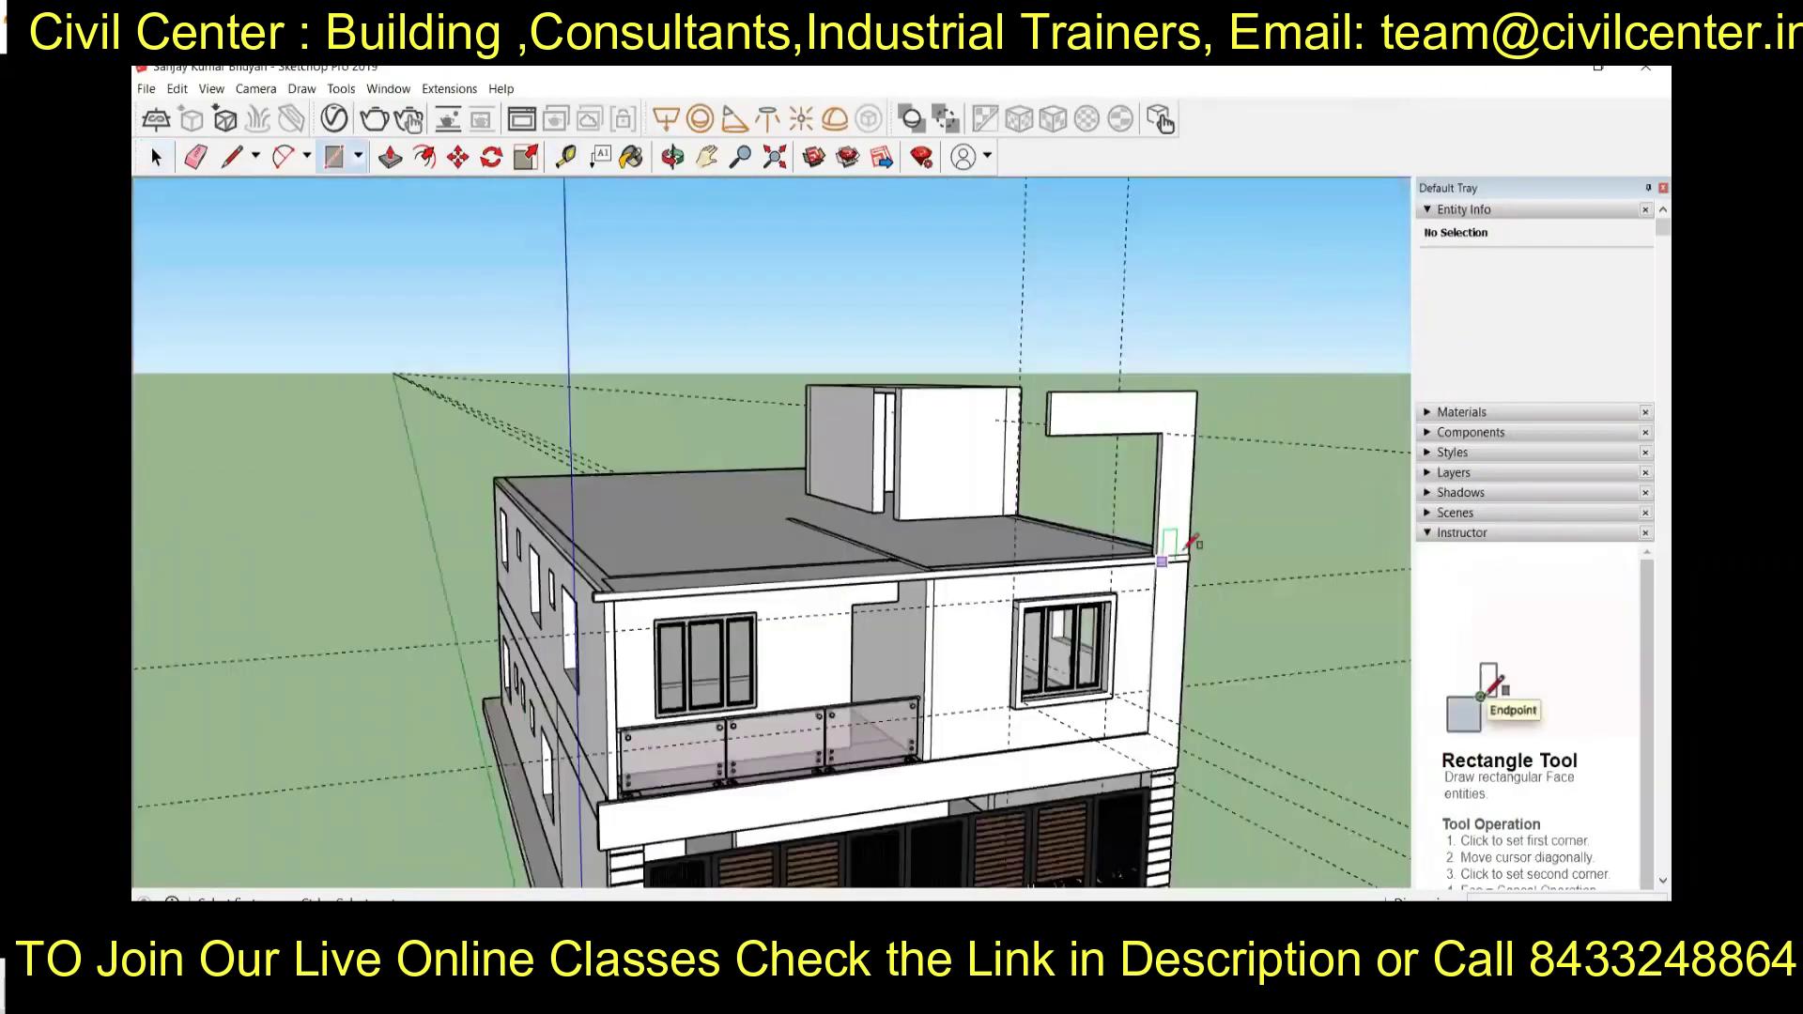
Orbit and zoom around the roof to inspect the parallel guide lines
{"action": "scroll", "coordinate": [1191, 543], "scroll_direction": "up", "scroll_amount": 5}
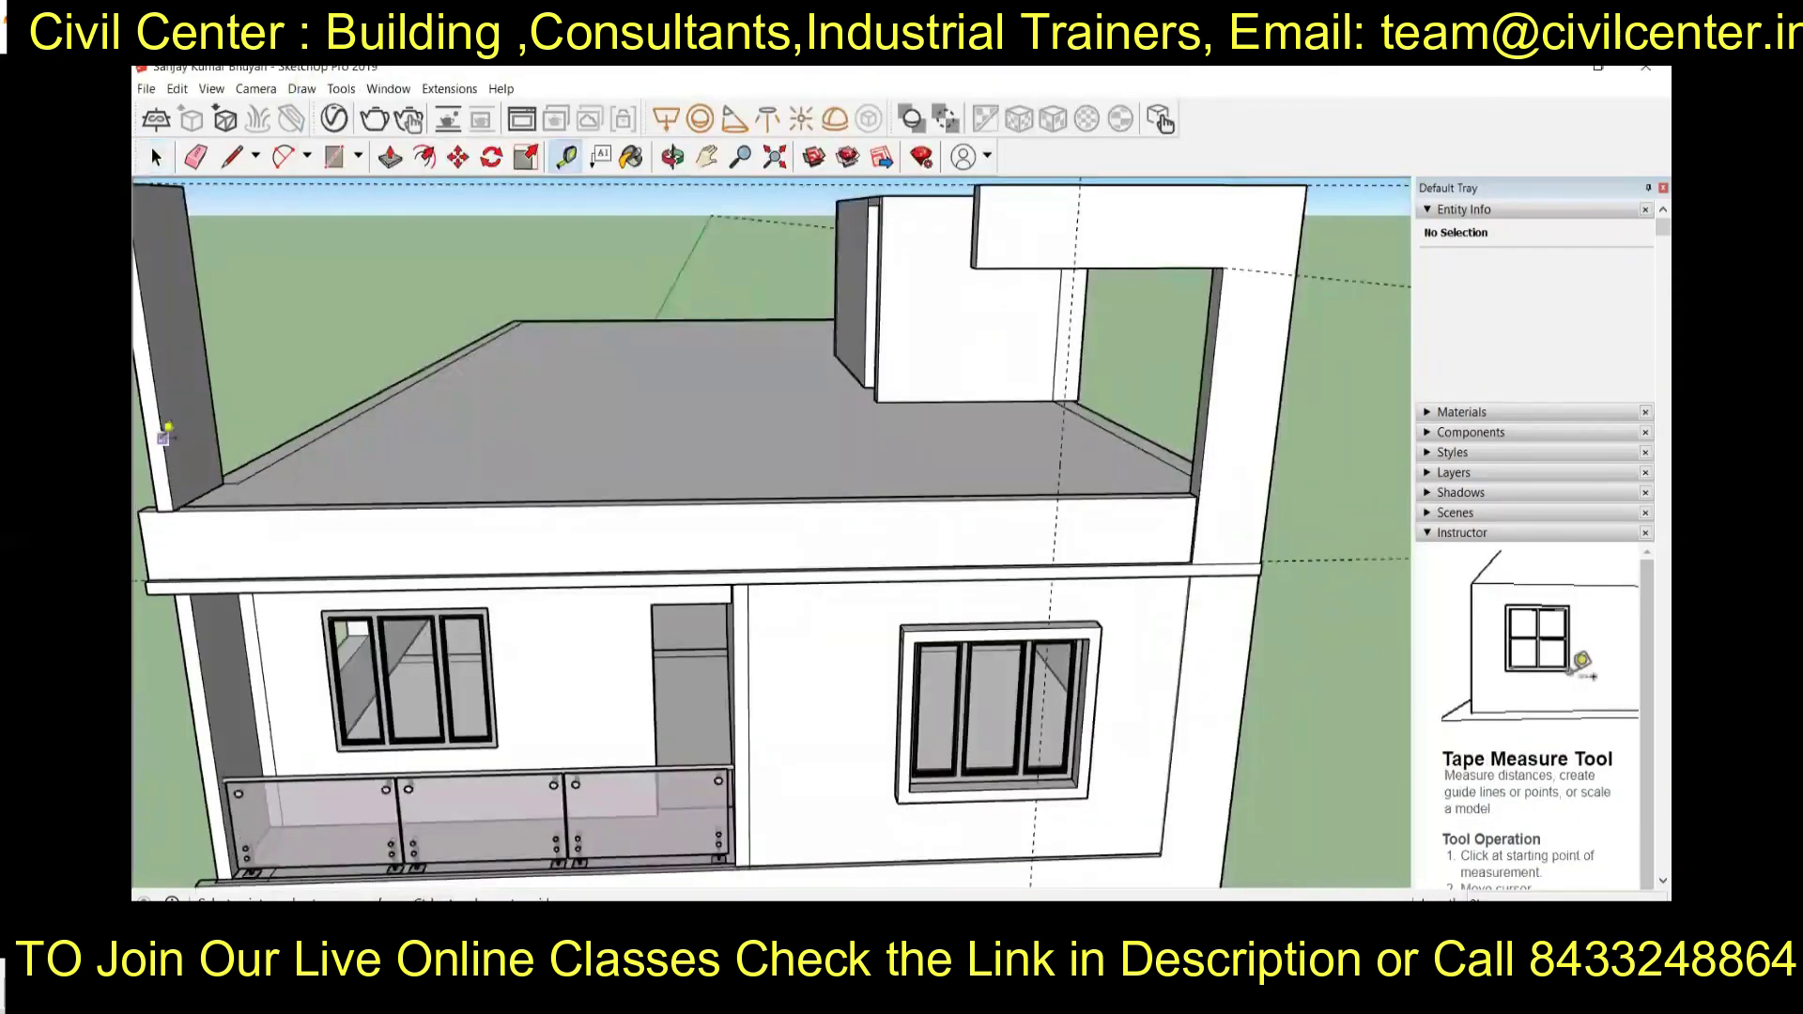
{"action": "key", "text": "o"}
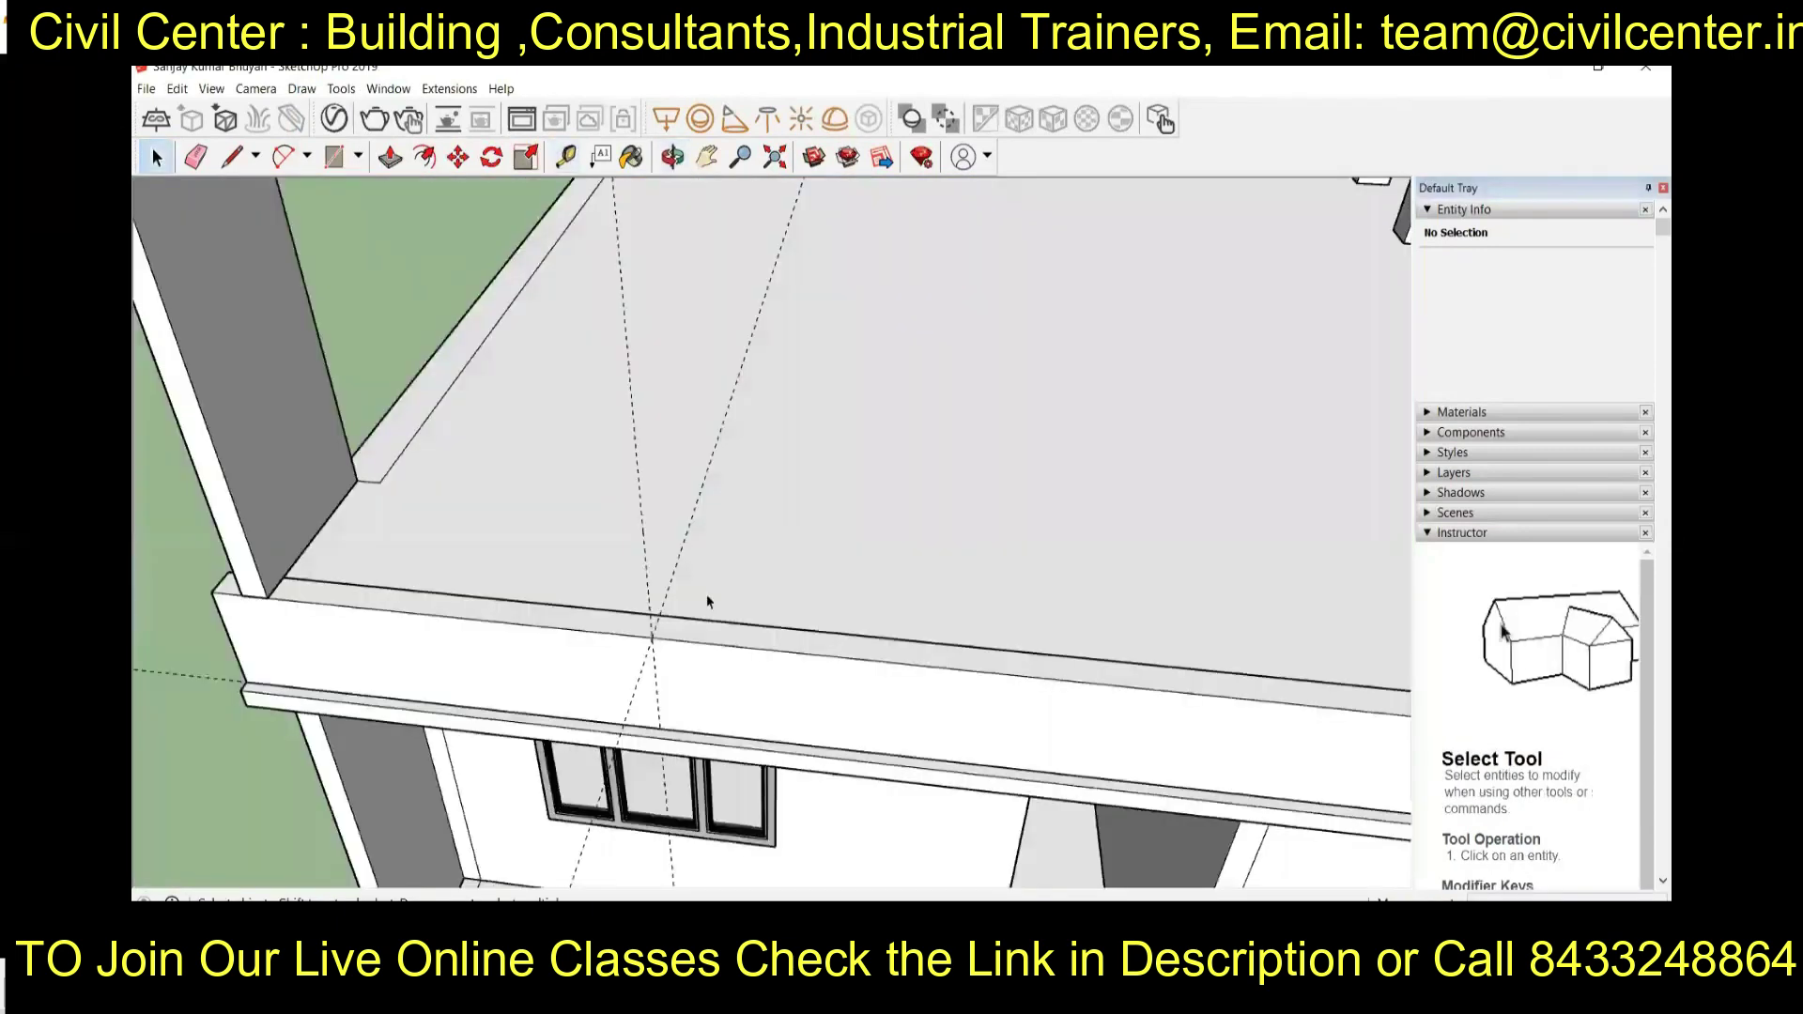
{"action": "scroll", "coordinate": [709, 601], "scroll_direction": "down", "scroll_amount": 3}
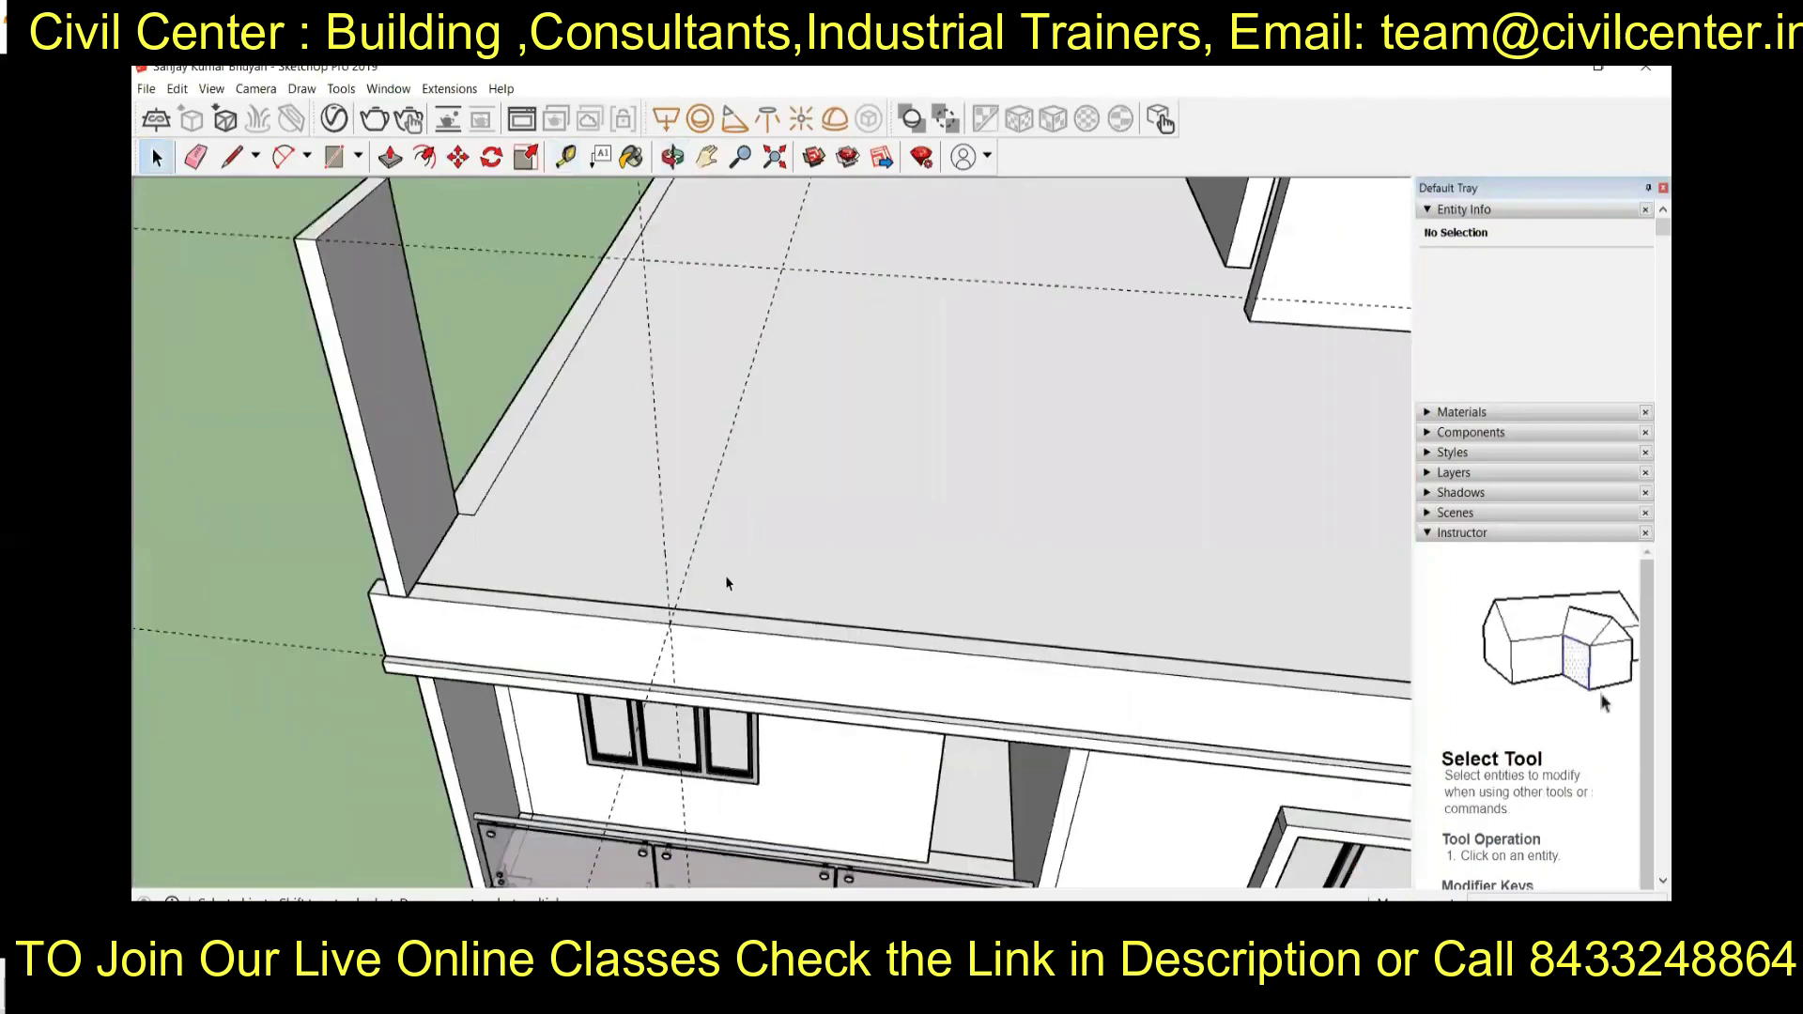
{"action": "scroll", "coordinate": [725, 575], "scroll_direction": "up", "scroll_amount": 2}
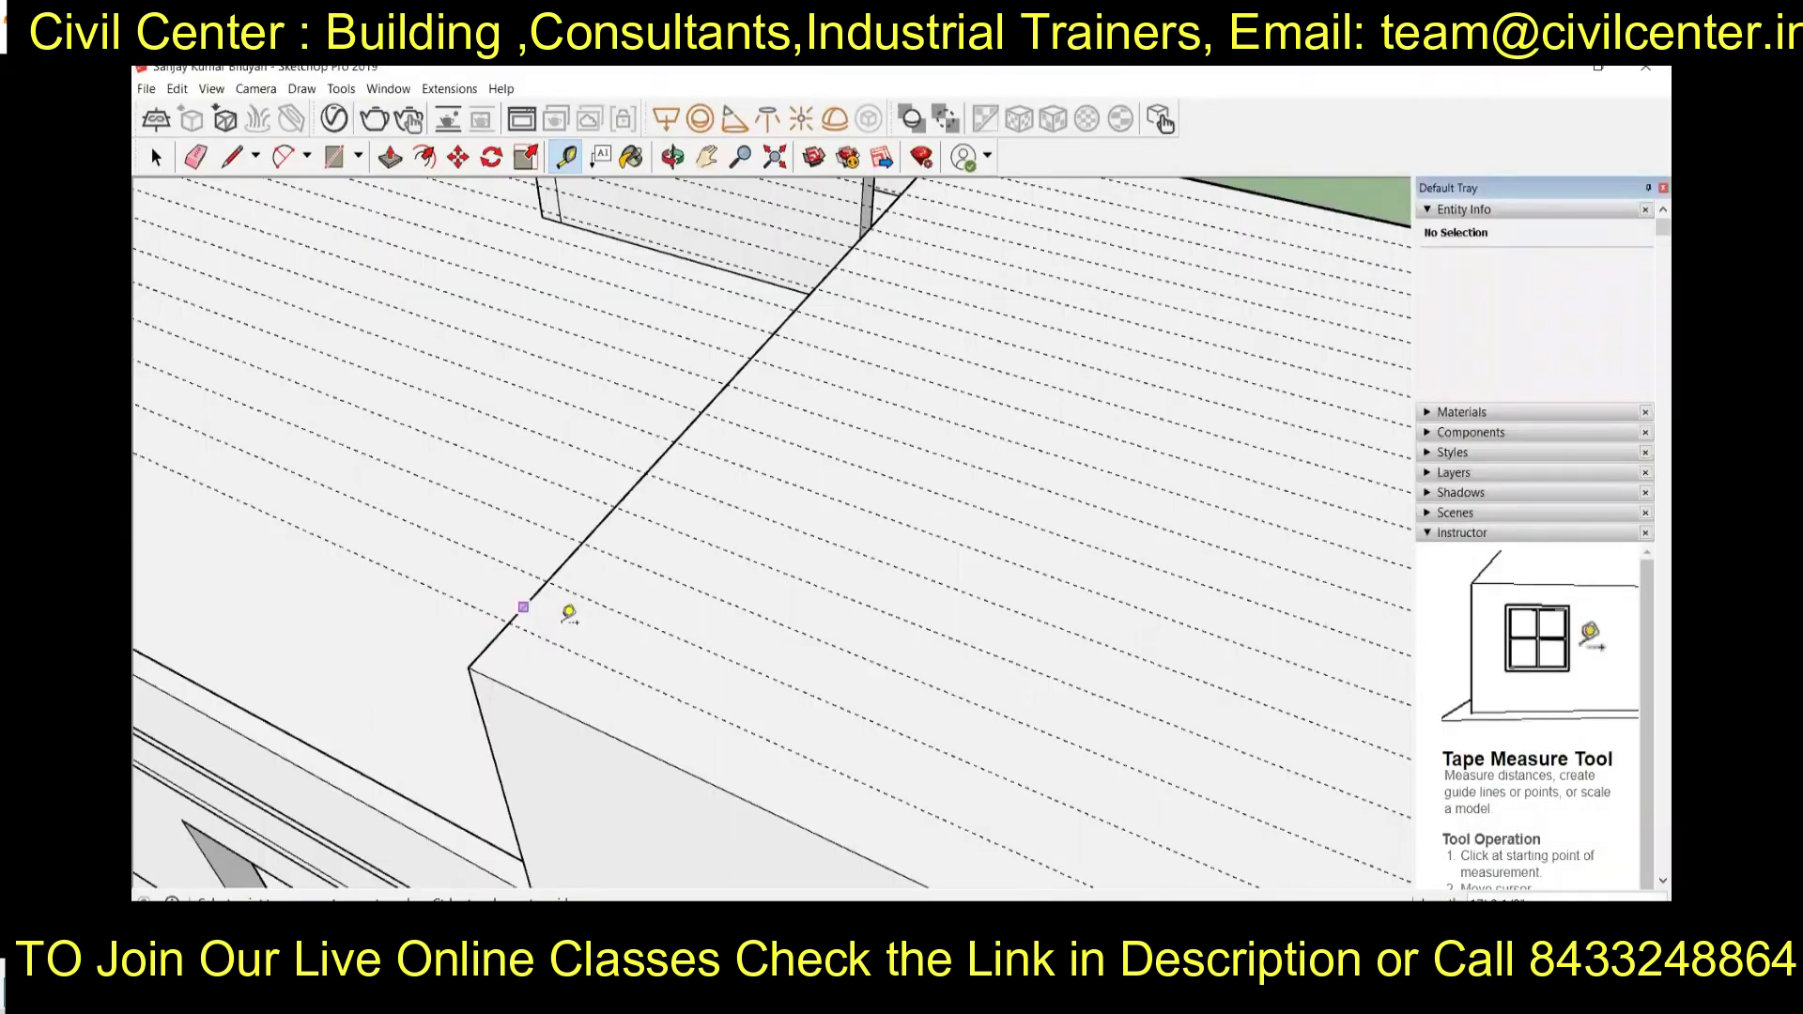
{"action": "scroll", "coordinate": [422, 549], "scroll_direction": "down", "scroll_amount": 3}
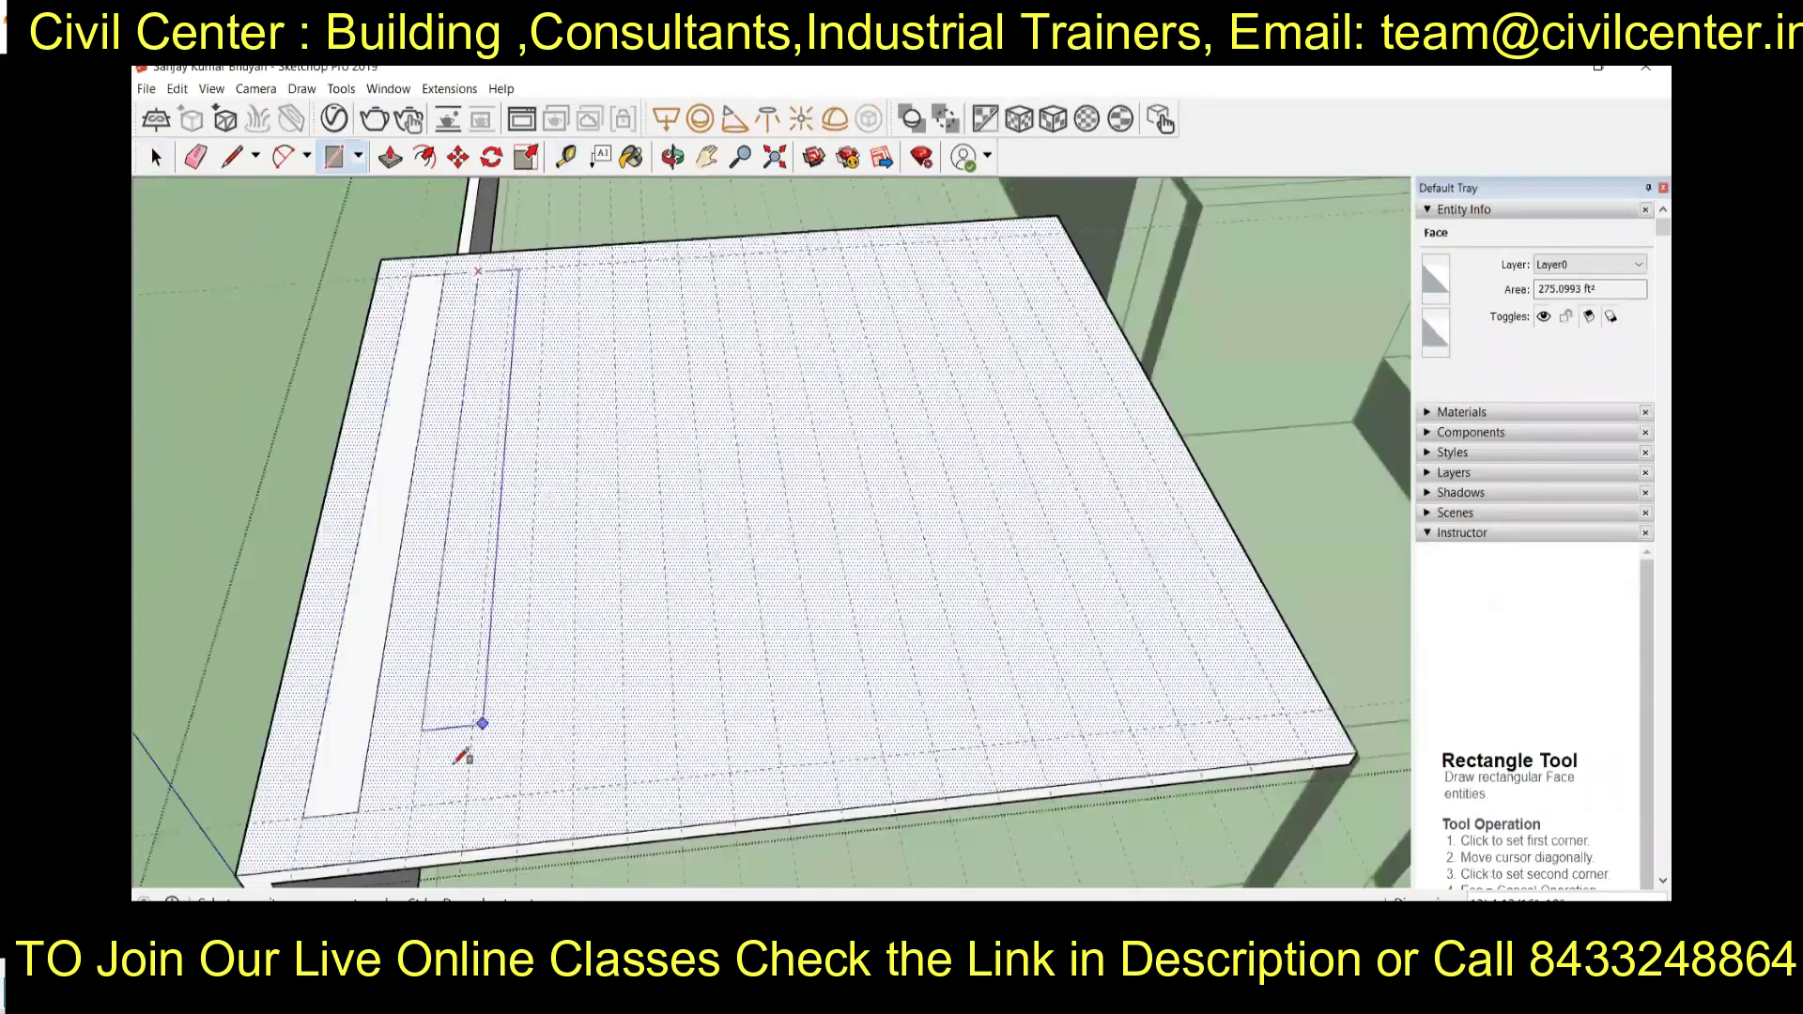
Draw narrow rectangular strips across the roof slab out to its edge
{"action": "left_click", "coordinate": [467, 805]}
{"action": "left_click", "coordinate": [547, 266]}
{"action": "left_click", "coordinate": [573, 792]}
{"action": "left_click", "coordinate": [615, 263]}
{"action": "left_click", "coordinate": [676, 783]}
{"action": "left_click", "coordinate": [681, 259]}
{"action": "left_click", "coordinate": [780, 772]}
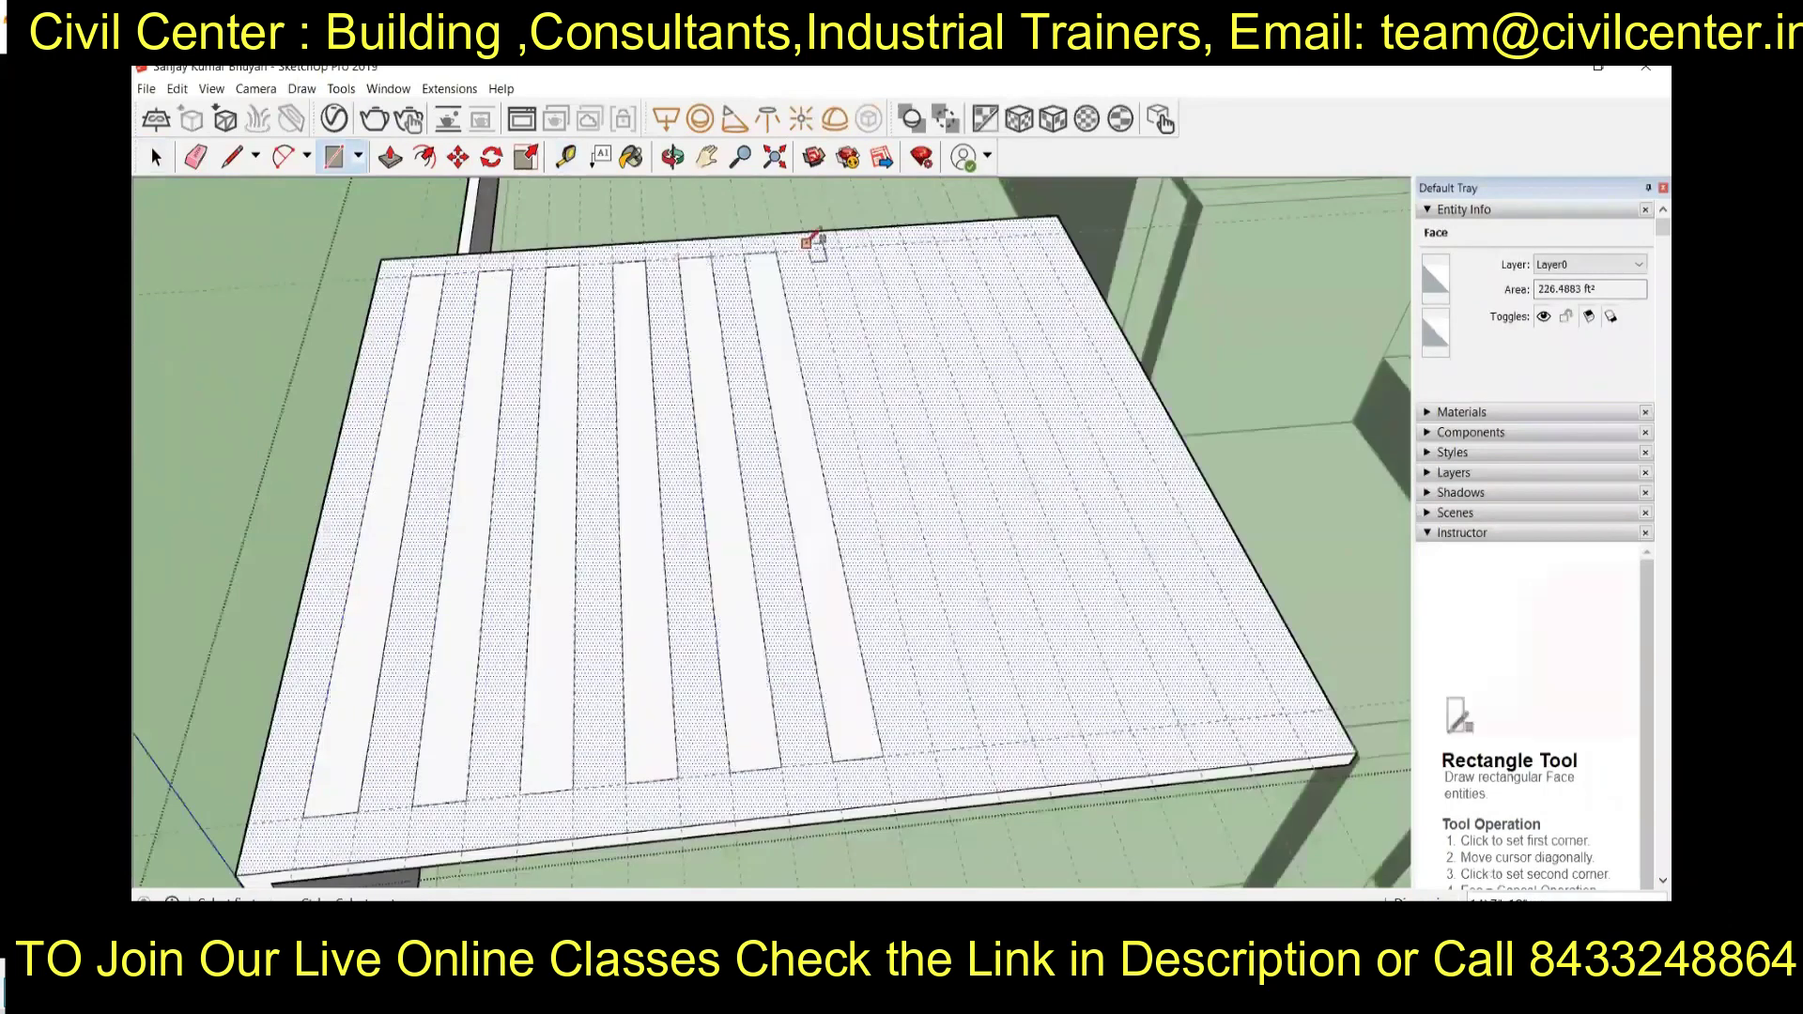
{"action": "left_click", "coordinate": [947, 235]}
{"action": "left_click", "coordinate": [1081, 738]}
{"action": "left_click", "coordinate": [1003, 237]}
{"action": "left_click", "coordinate": [1178, 728]}
{"action": "left_click", "coordinate": [1038, 234]}
{"action": "left_click", "coordinate": [1279, 711]}
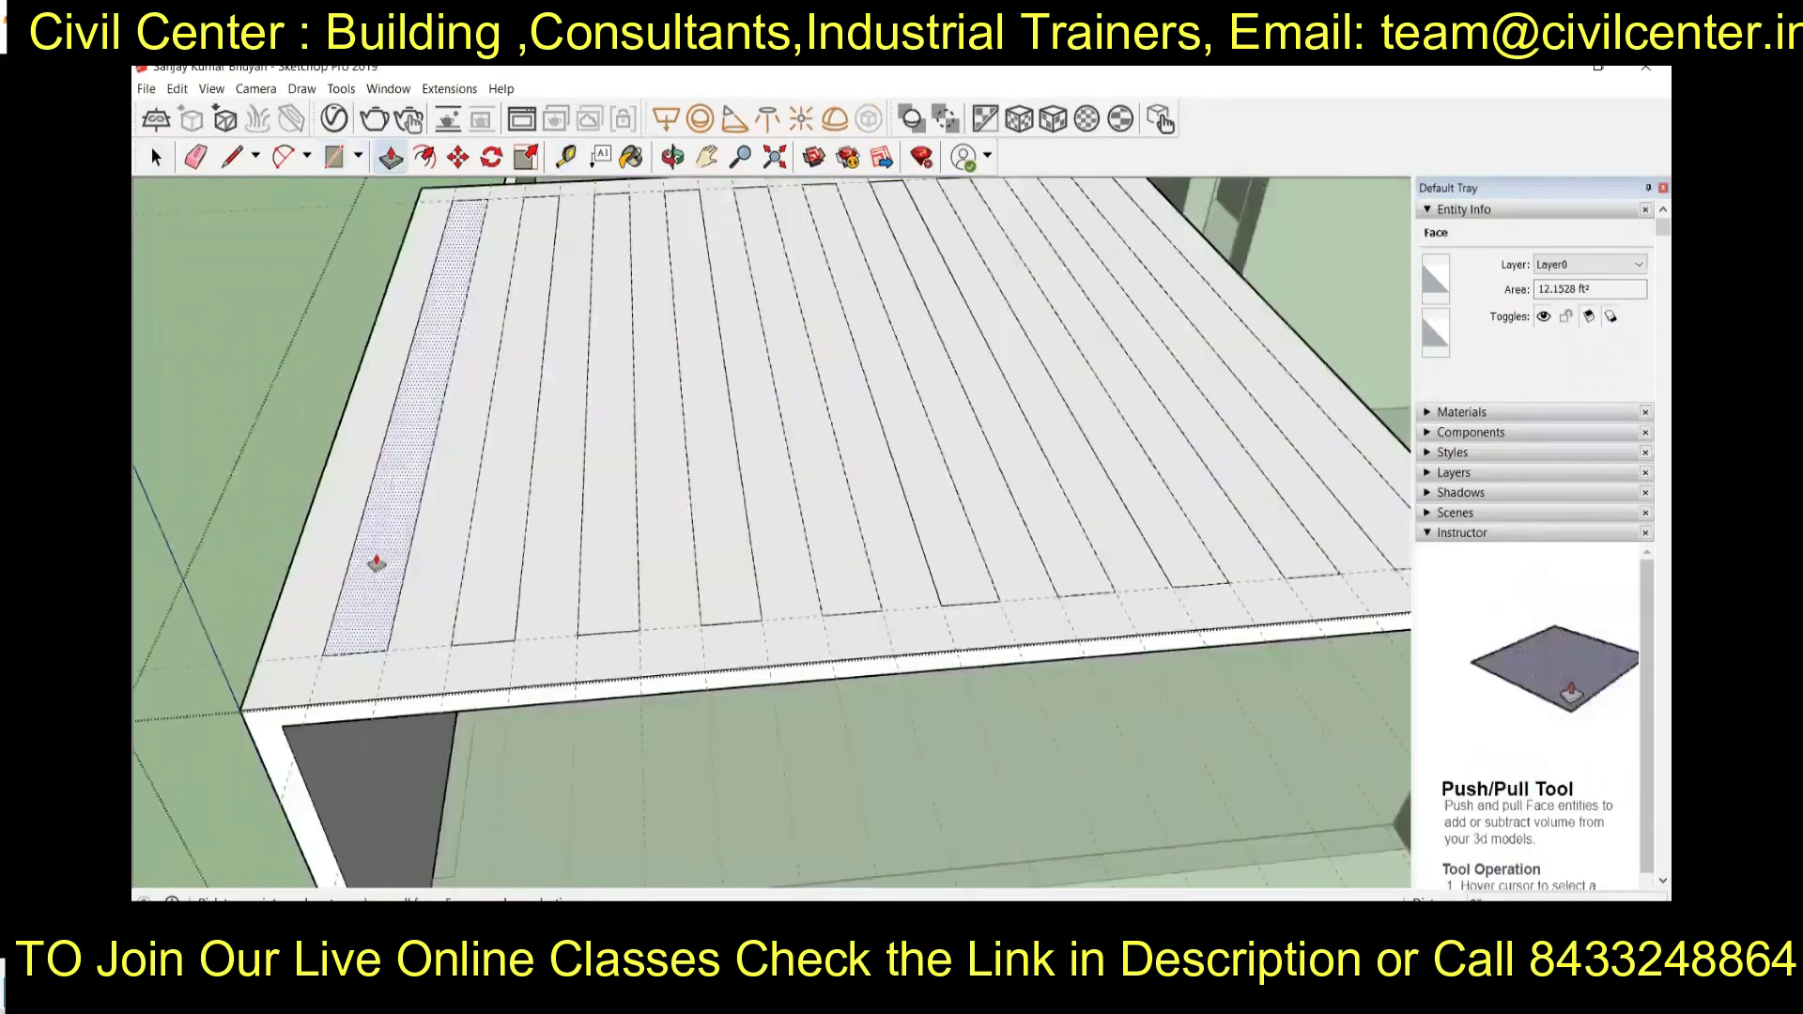
Push/Pull the first four strips down through the slab to open slots
{"action": "left_click_drag", "start_coordinate": [375, 564], "coordinate": [375, 610]}
{"action": "double_click", "coordinate": [493, 573]}
{"action": "double_click", "coordinate": [610, 572]}
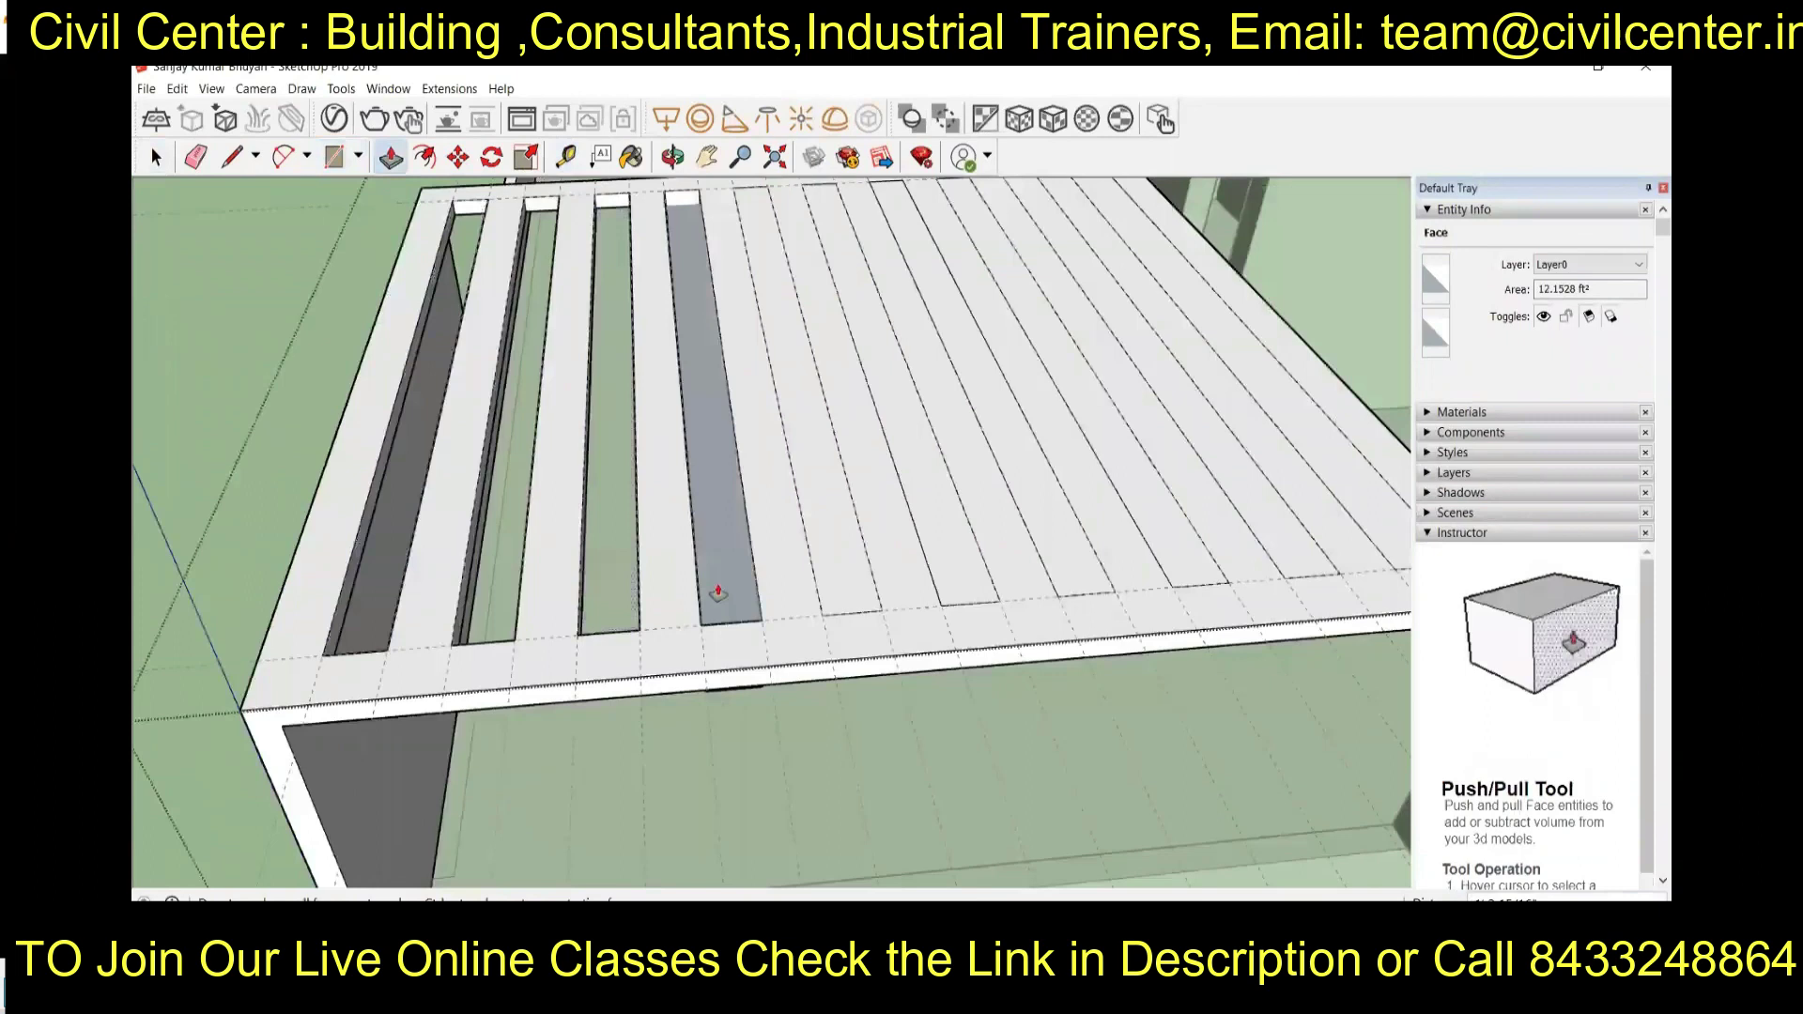
{"action": "left_click", "coordinate": [717, 594]}
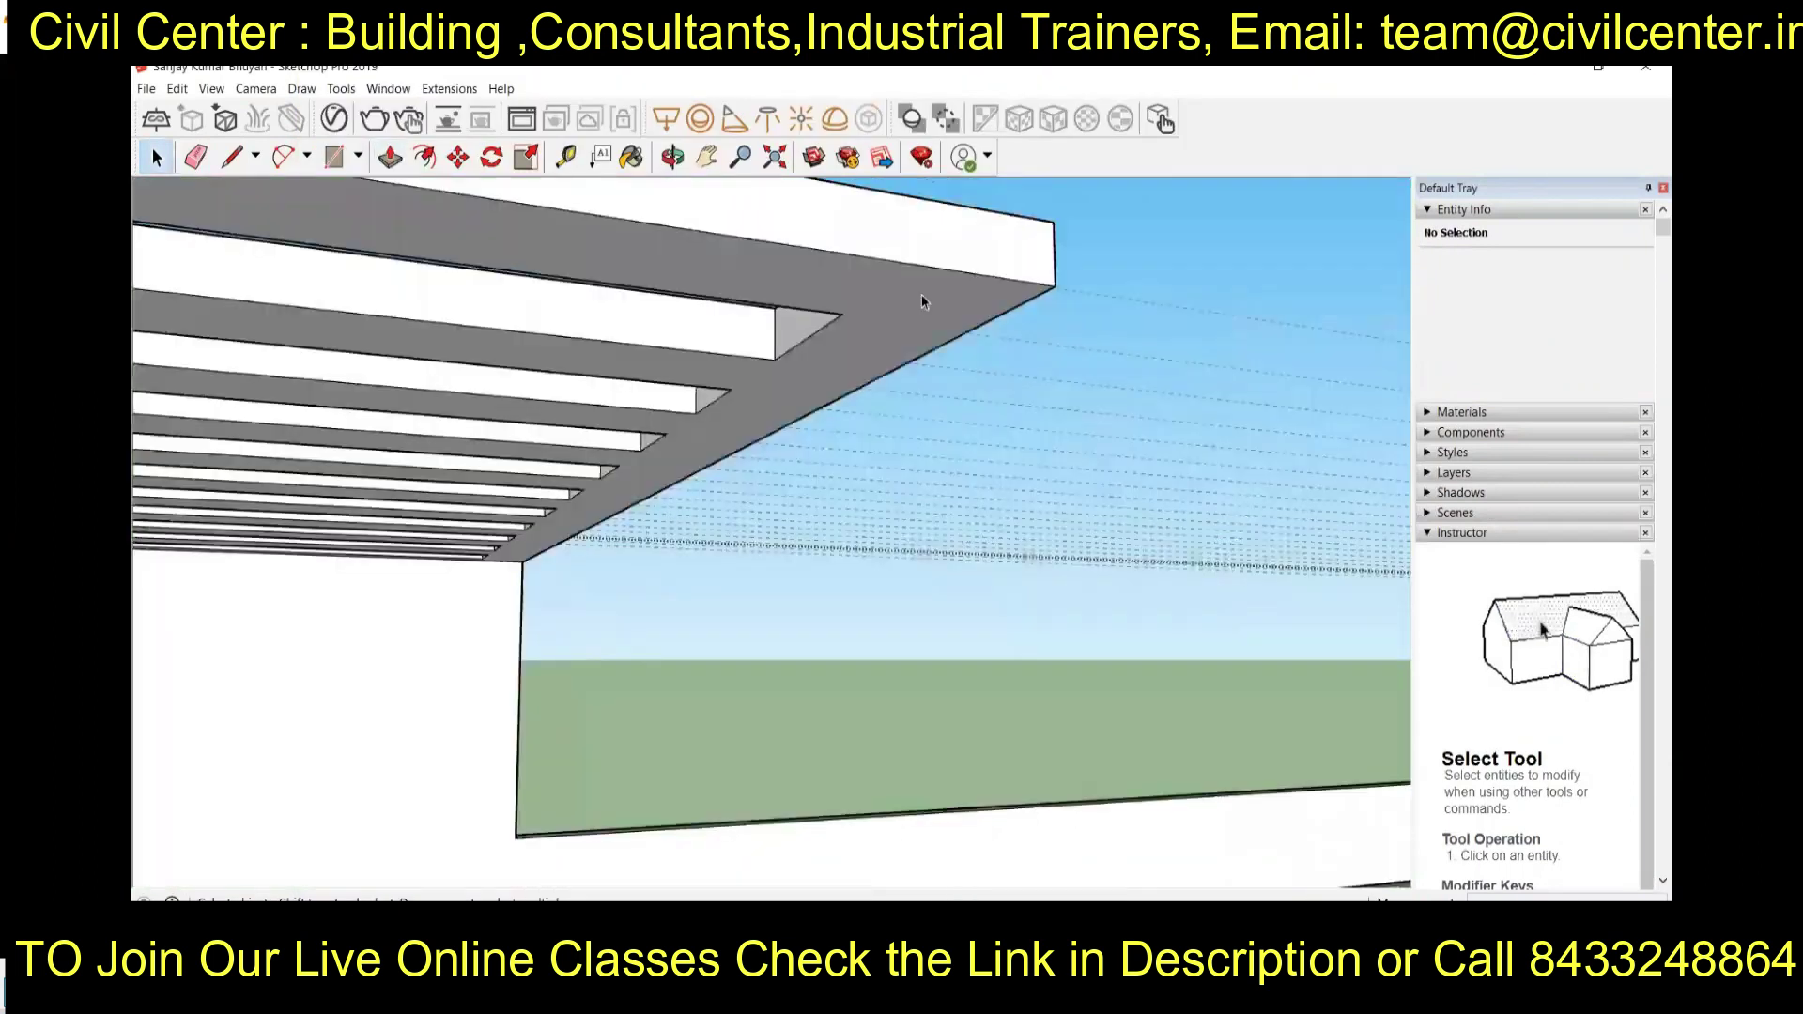
Select the pergola slab group
{"action": "key", "text": "r"}
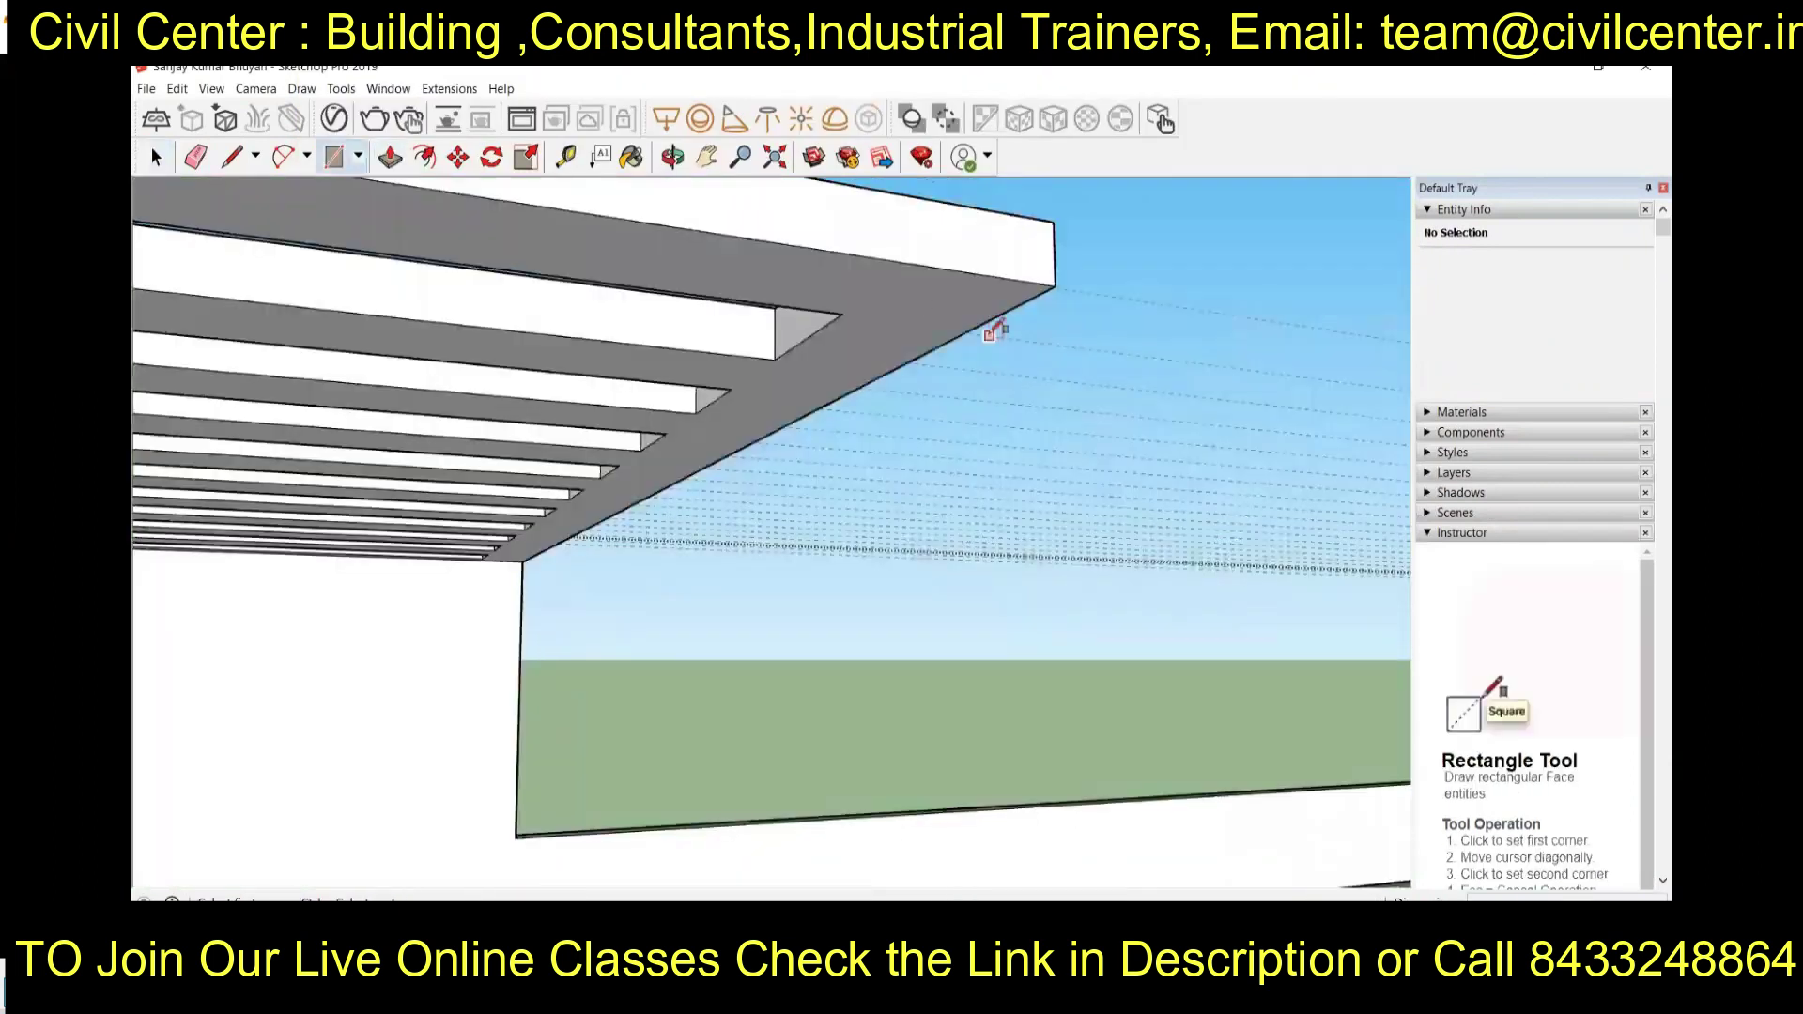
{"action": "key", "text": "space"}
{"action": "left_click", "coordinate": [965, 310]}
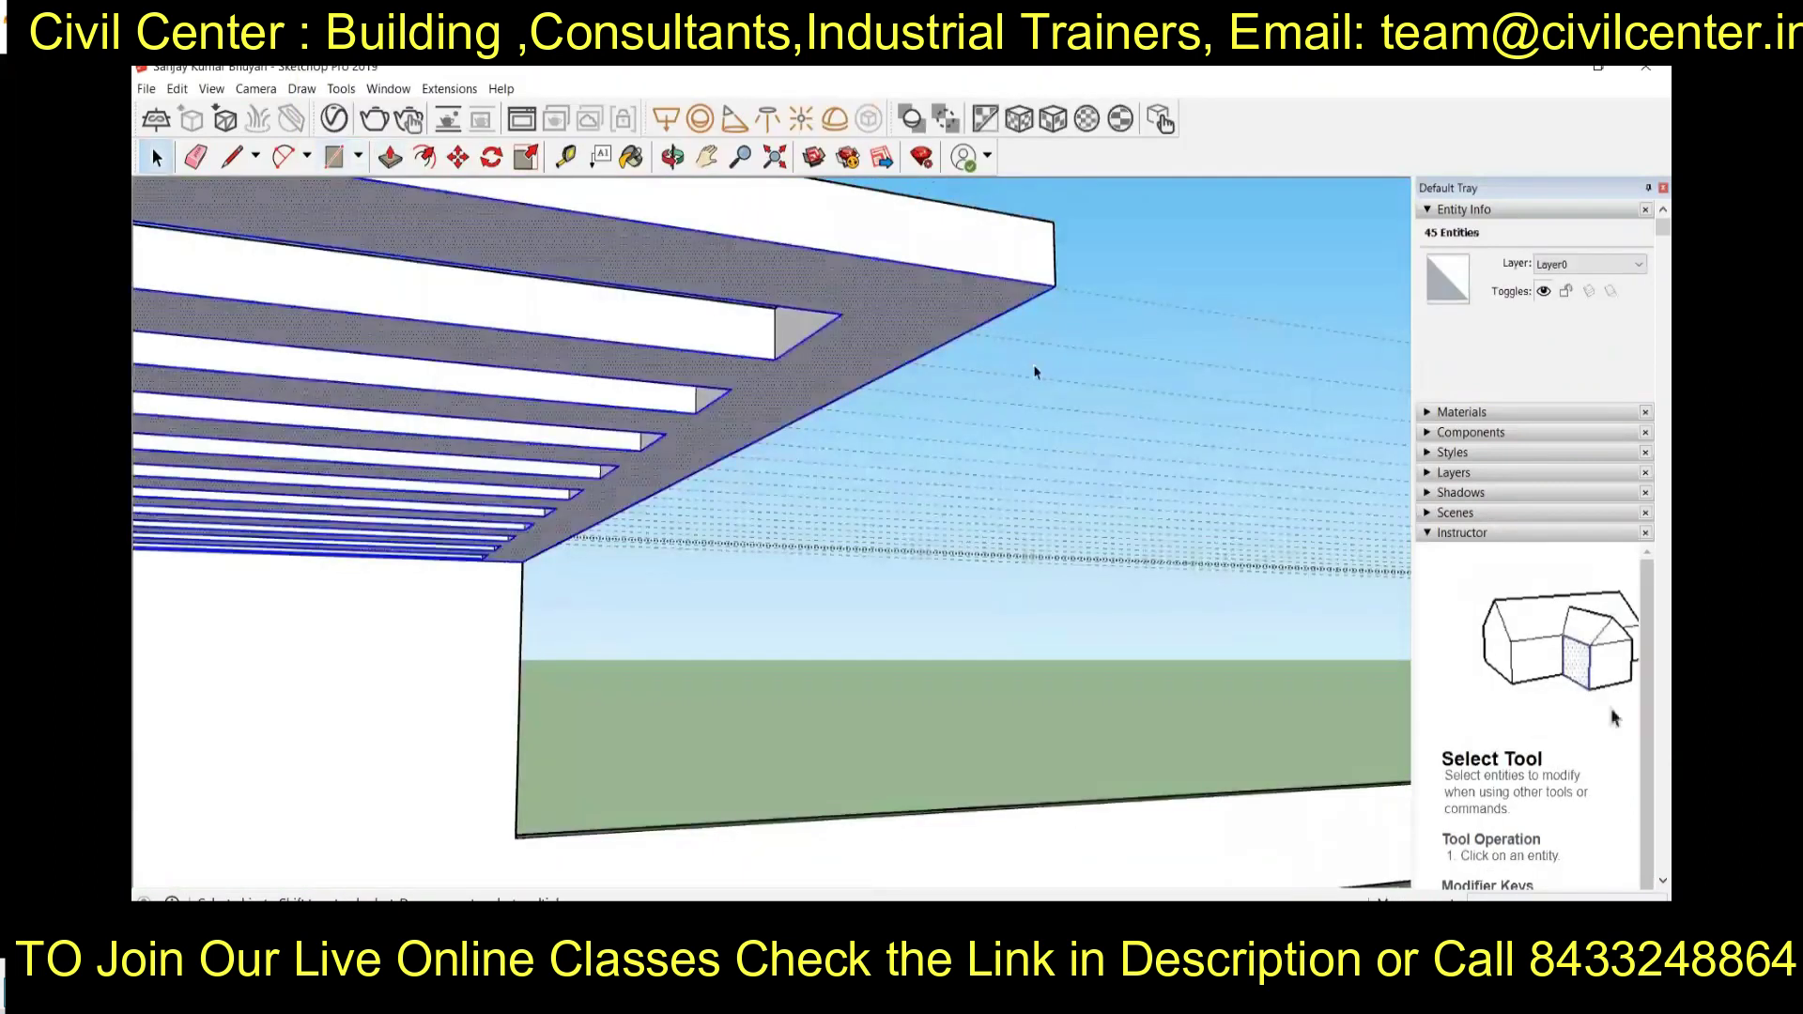
{"action": "key", "text": "r"}
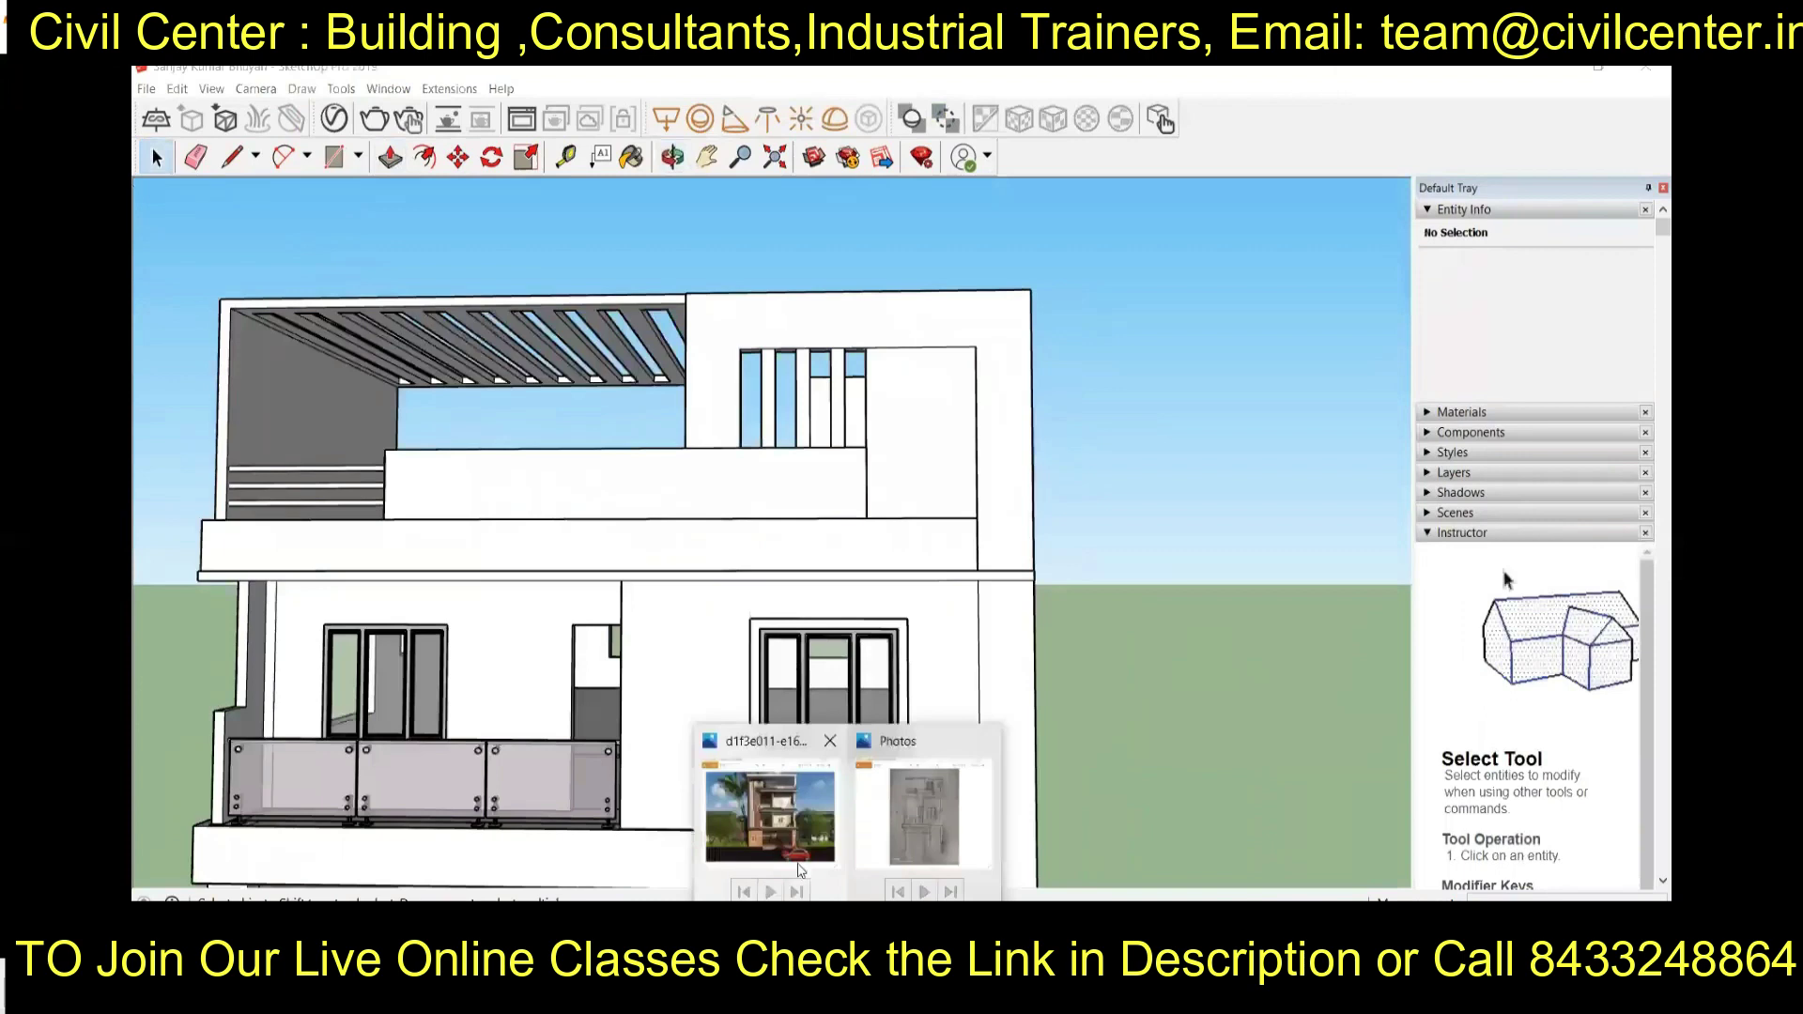
Check the reference render, then select the blank upper wall face for the round window
{"action": "left_click", "coordinate": [798, 865]}
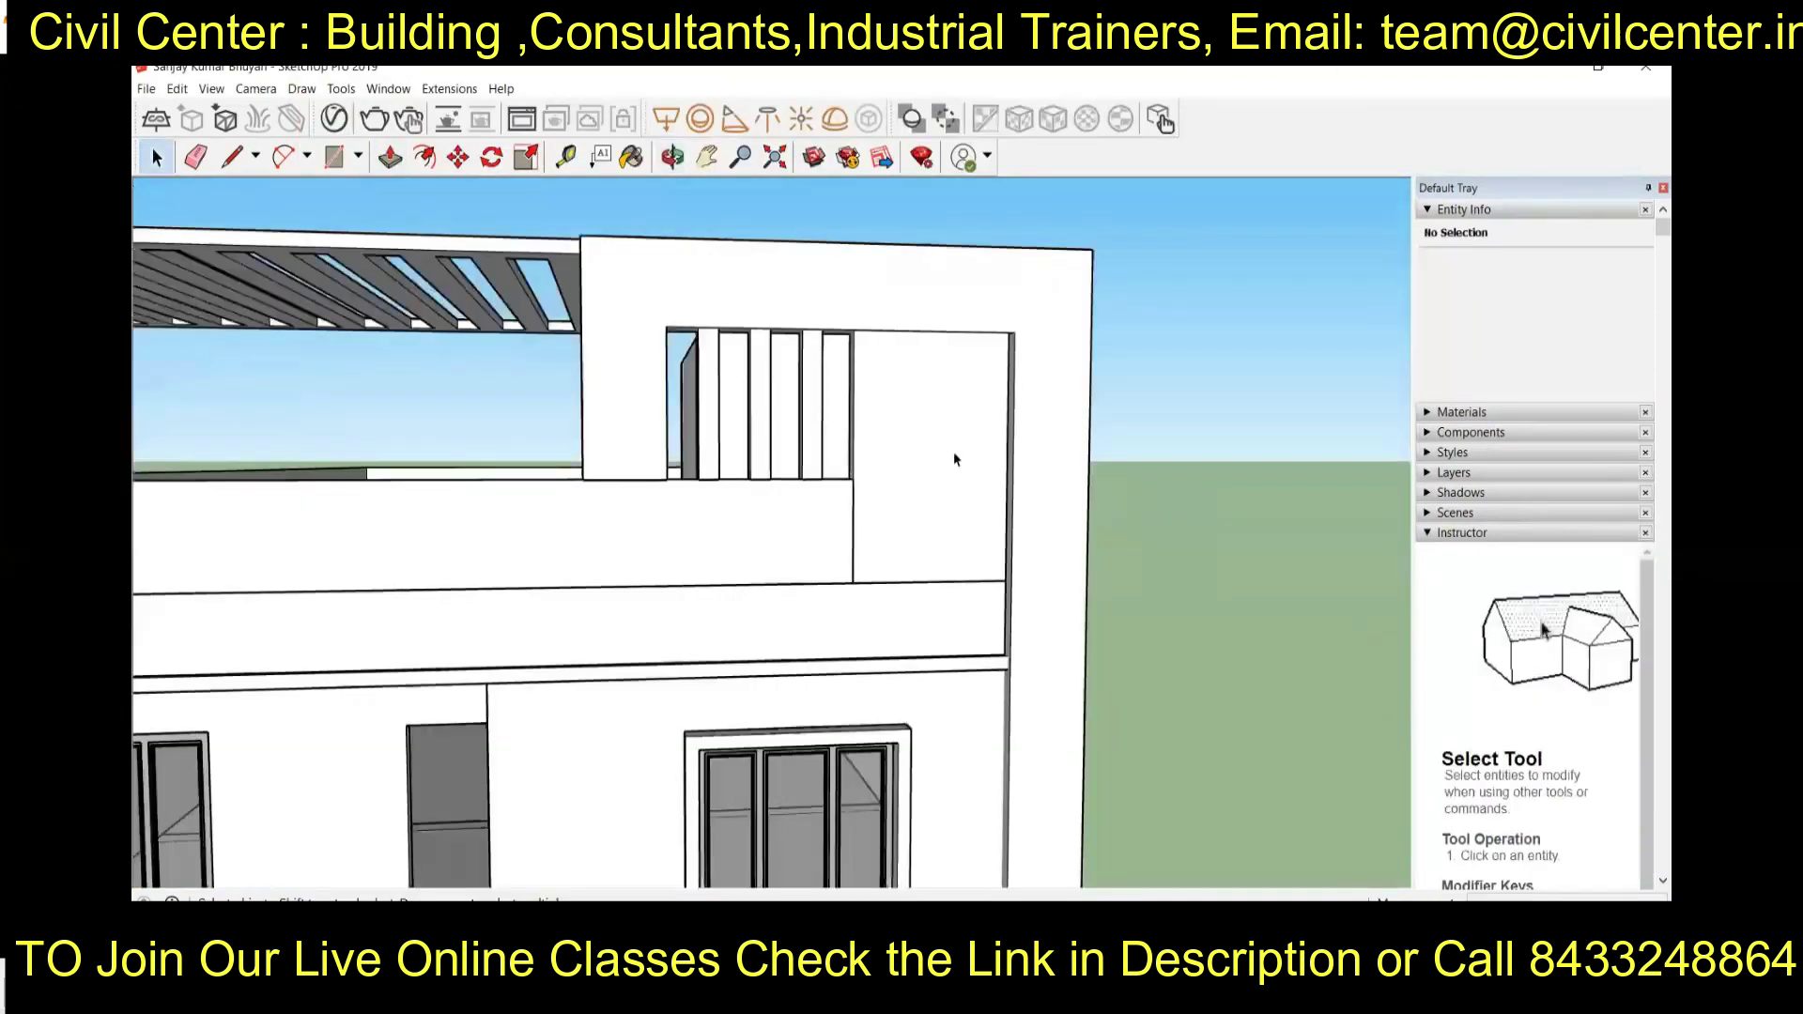
{"action": "left_click", "coordinate": [837, 894]}
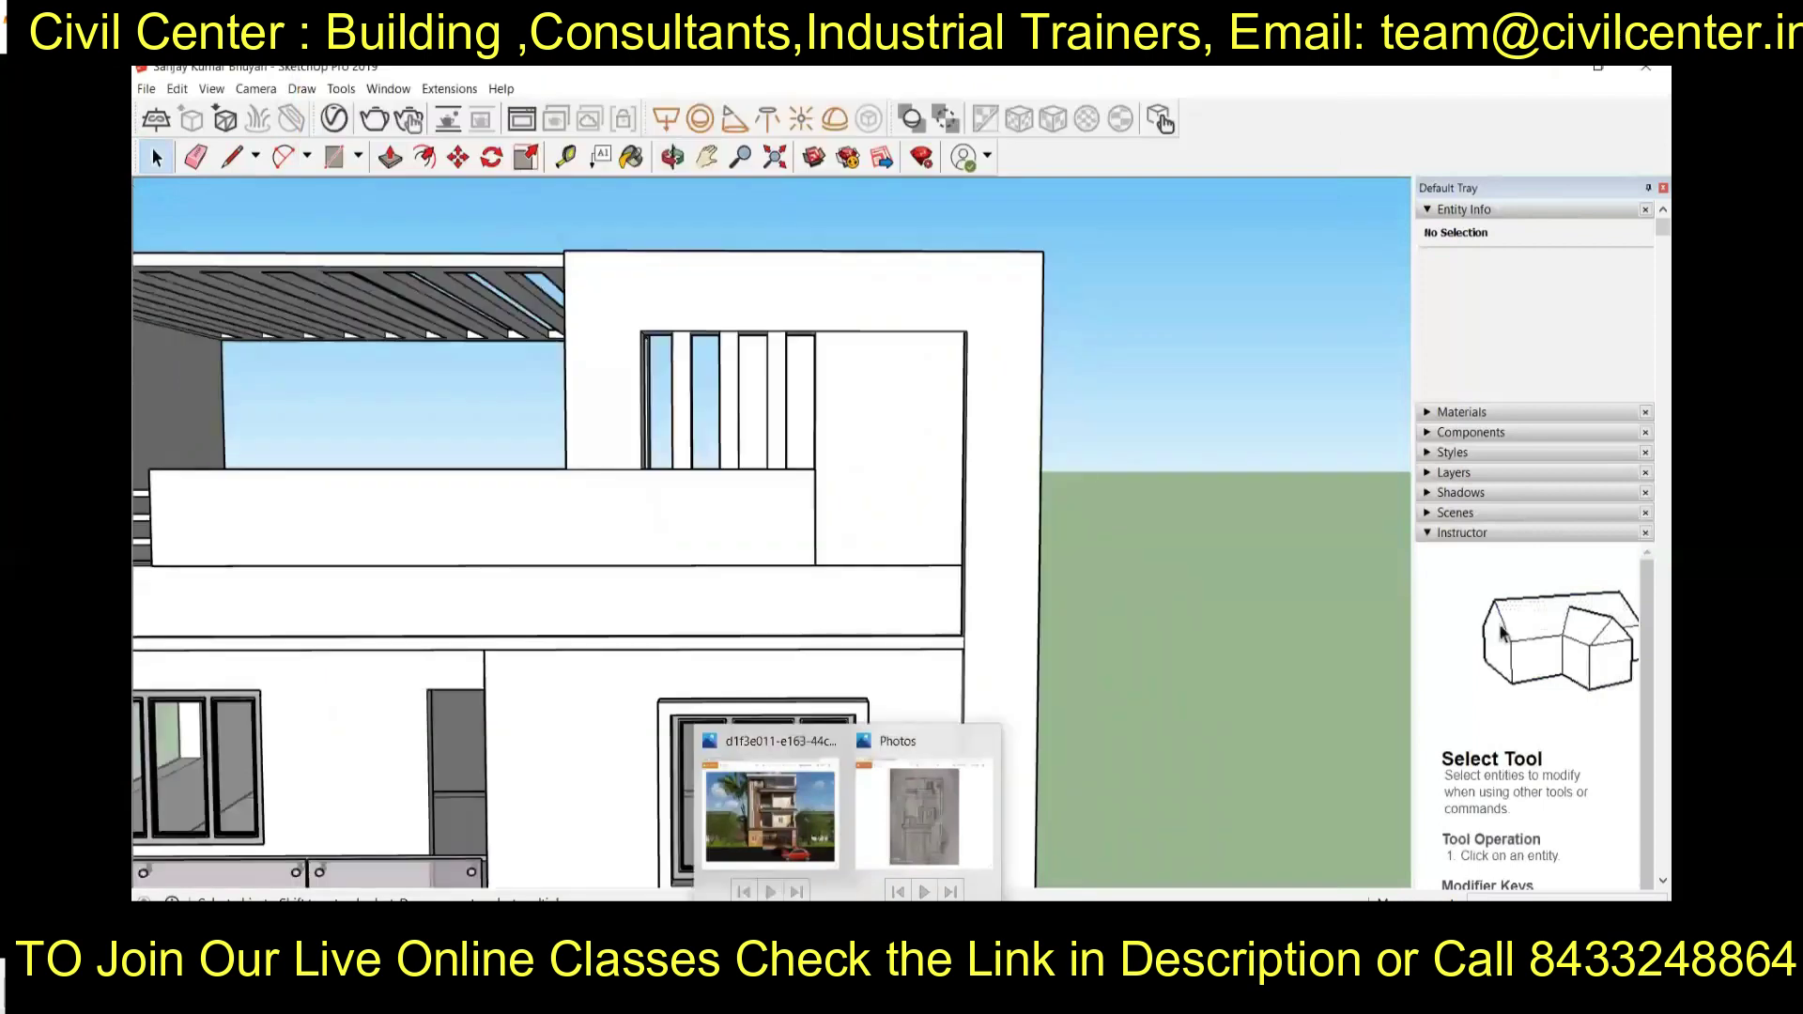
{"action": "left_click", "coordinate": [800, 818]}
{"action": "left_click", "coordinate": [884, 439]}
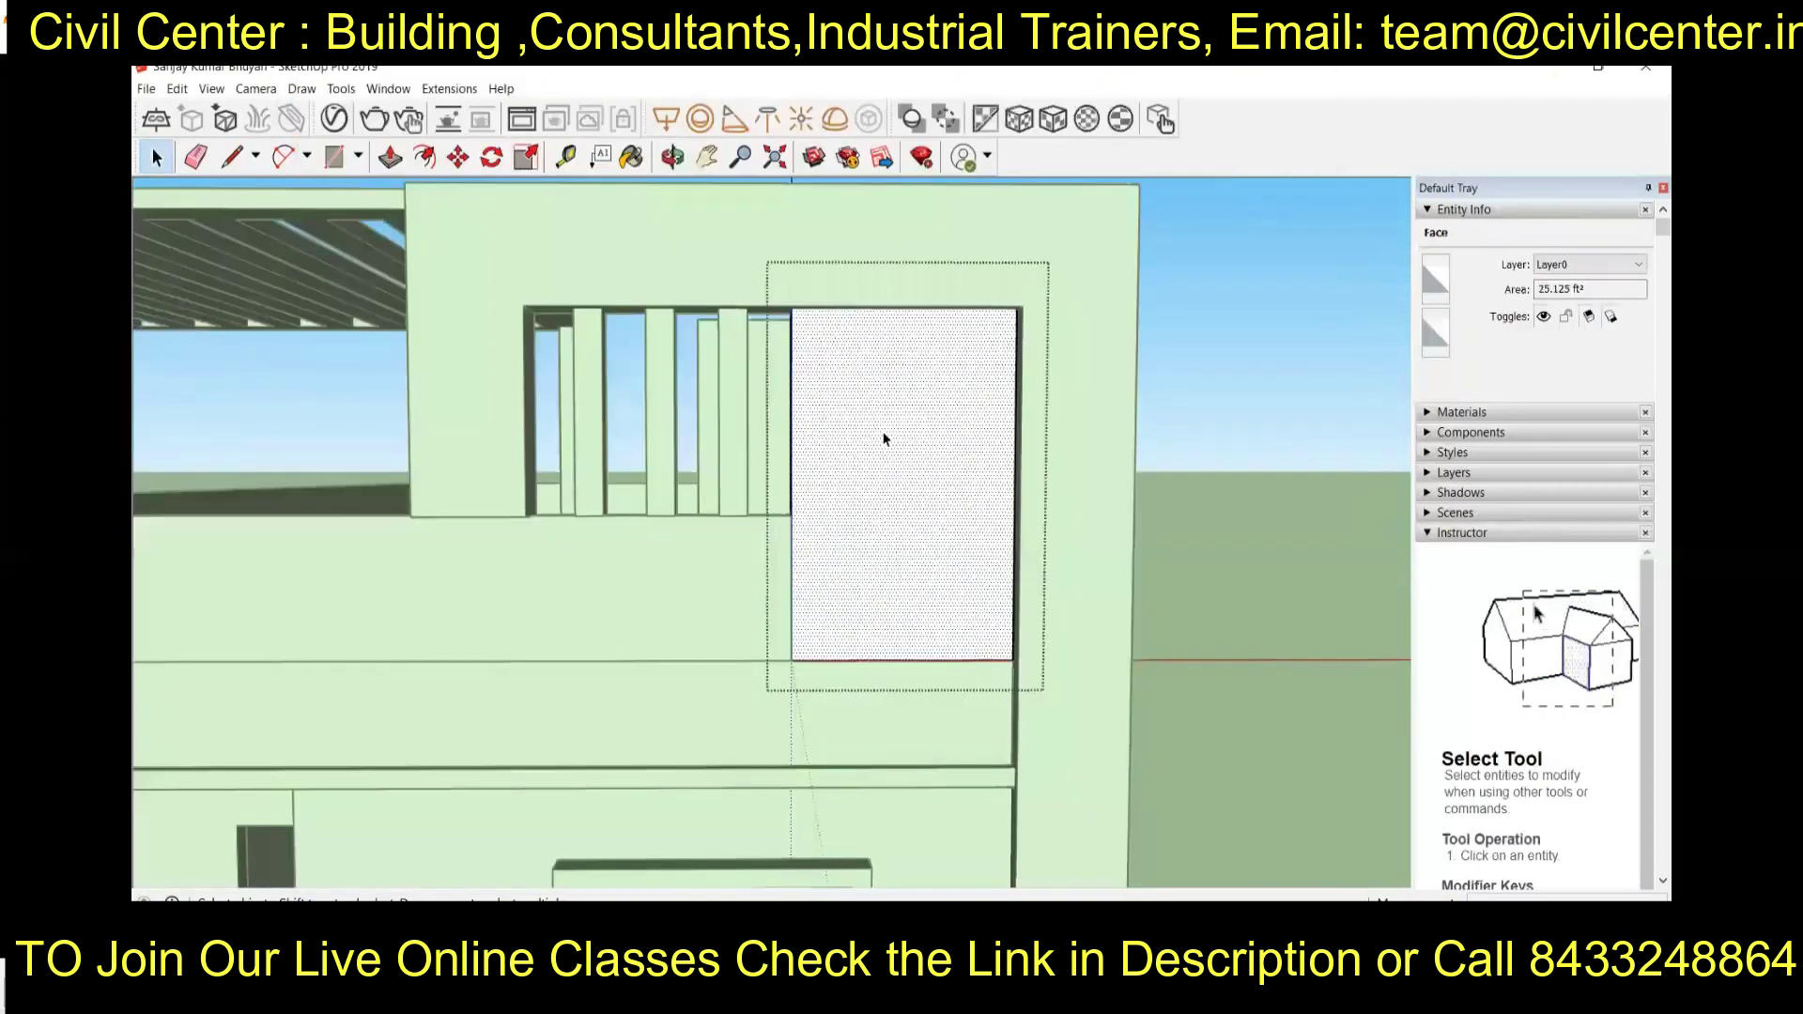
{"action": "key", "text": "c"}
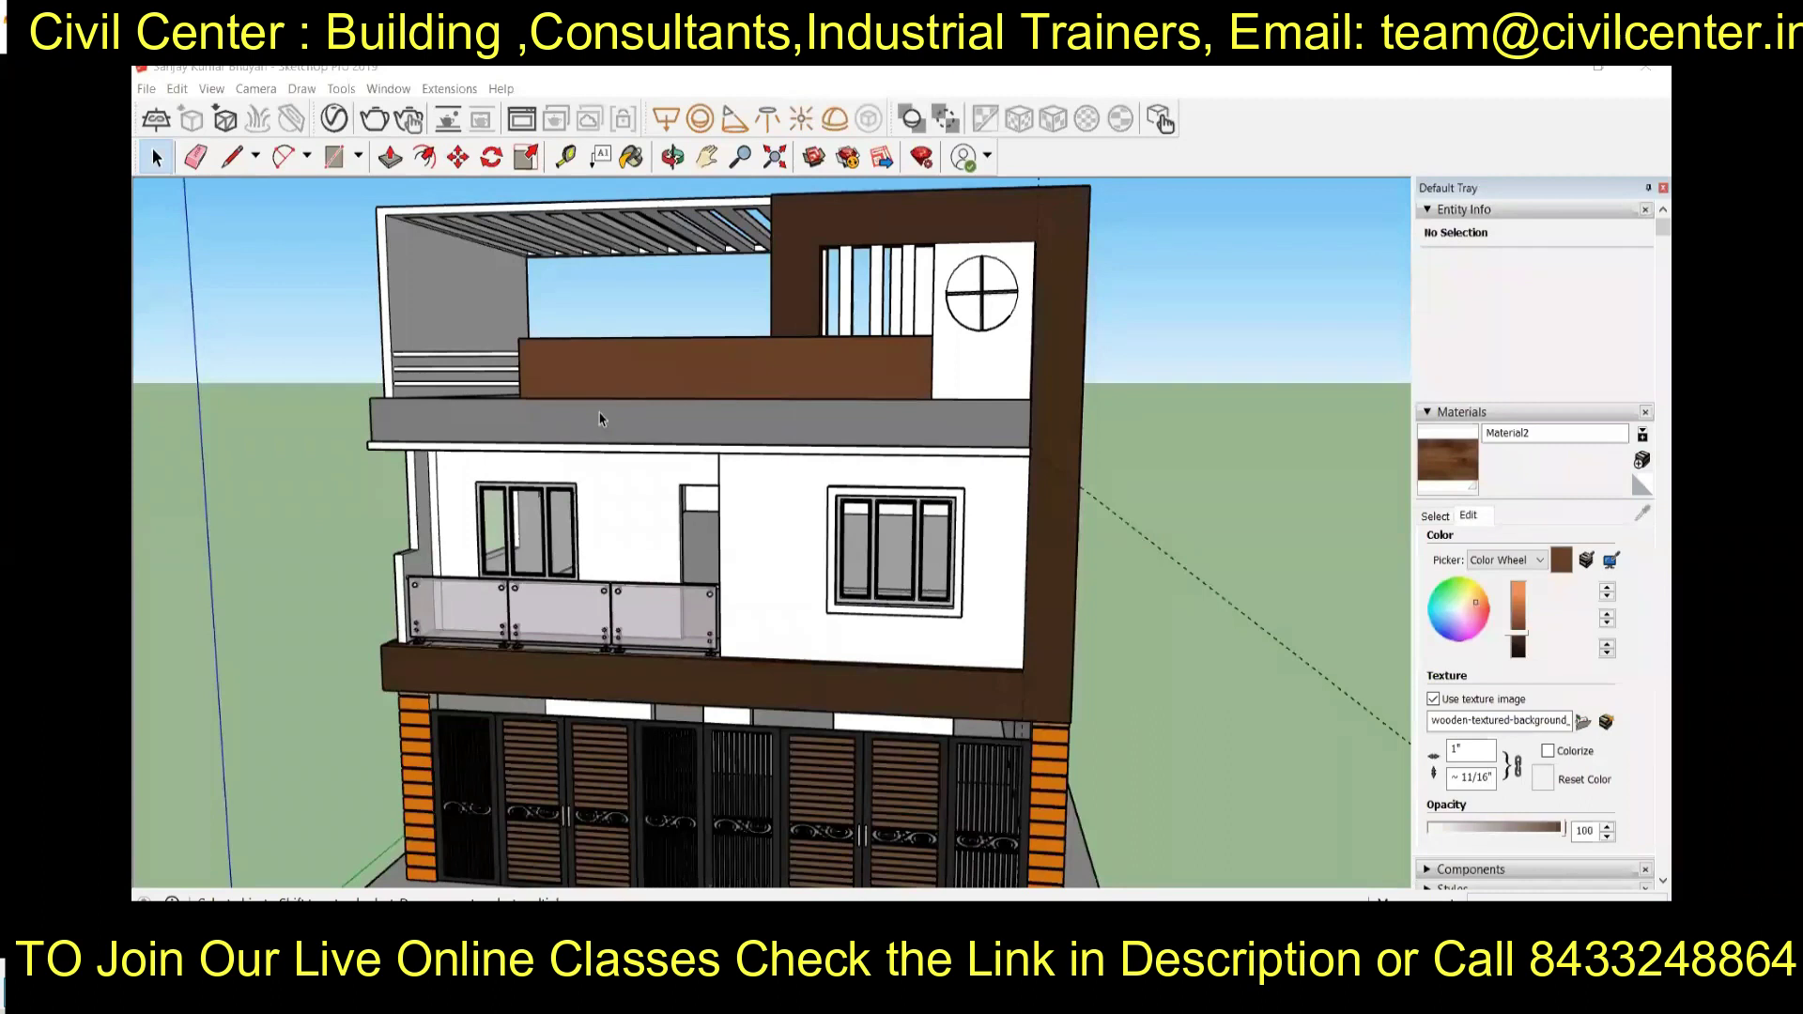
Paint the round window's crossbars with the Metal Rough material
{"action": "scroll", "coordinate": [607, 397], "scroll_direction": "up", "scroll_amount": 2}
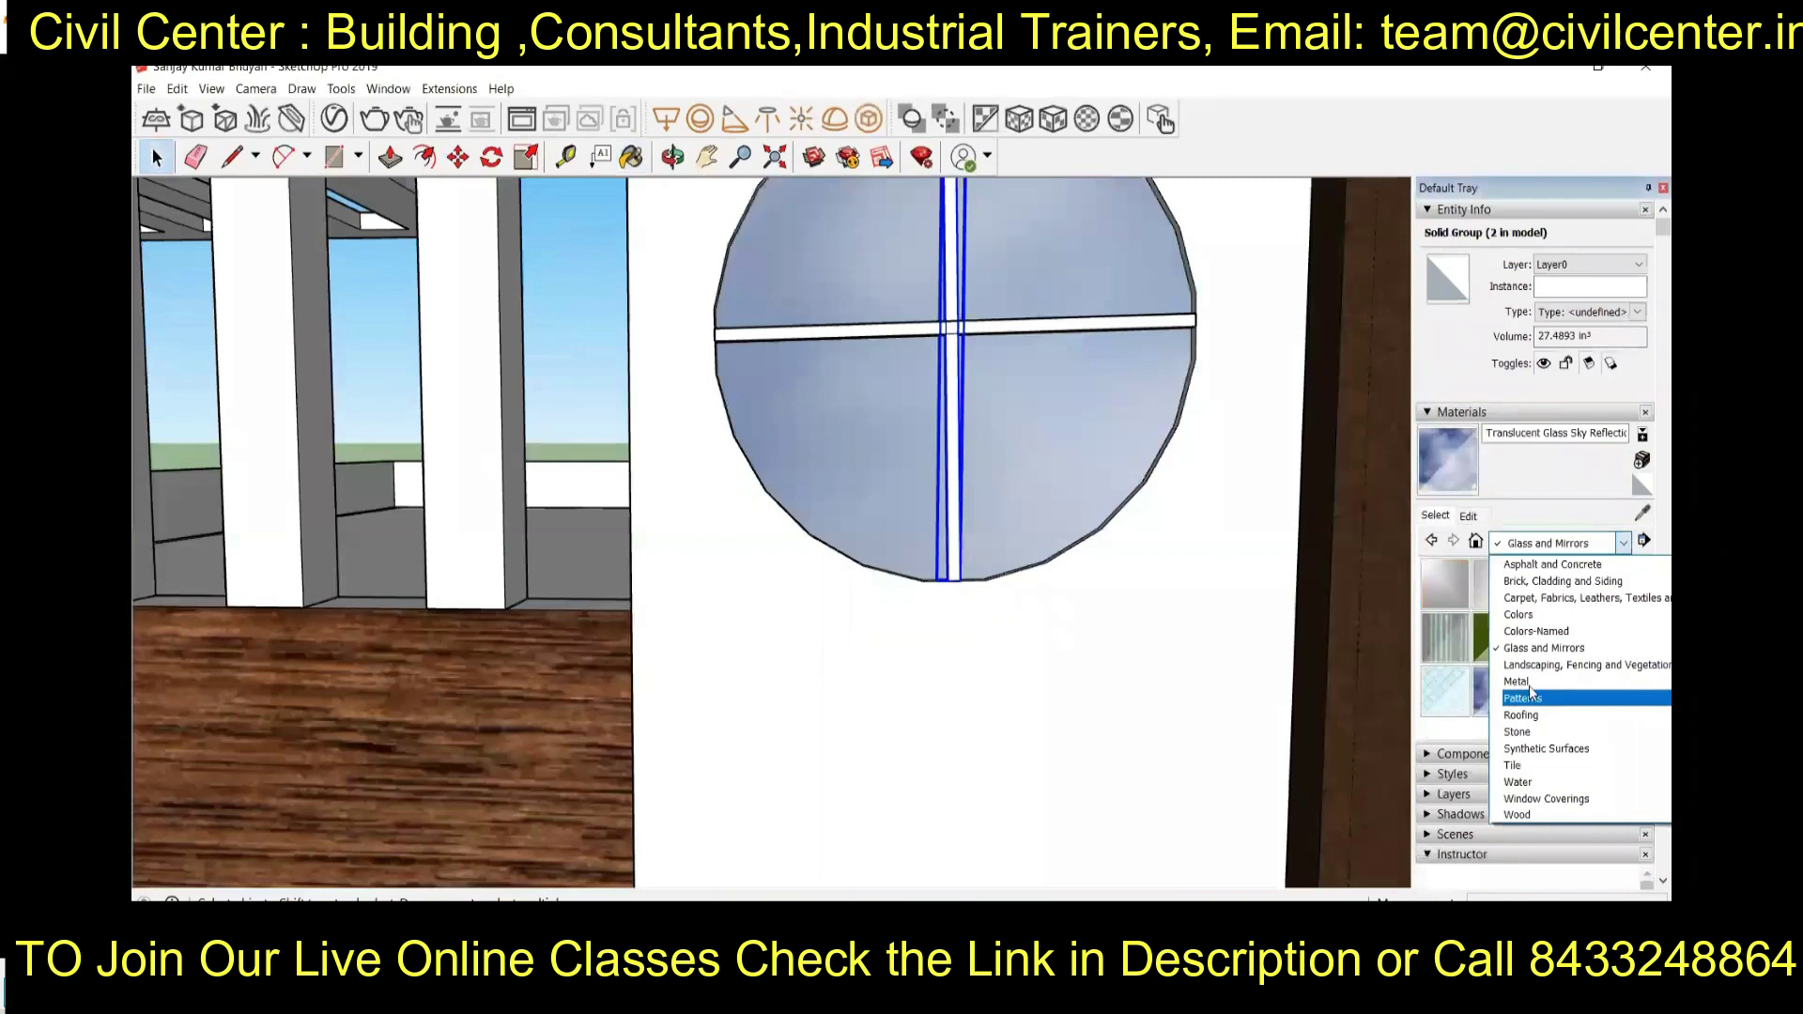
{"action": "left_click", "coordinate": [1517, 682]}
{"action": "left_click", "coordinate": [1002, 321]}
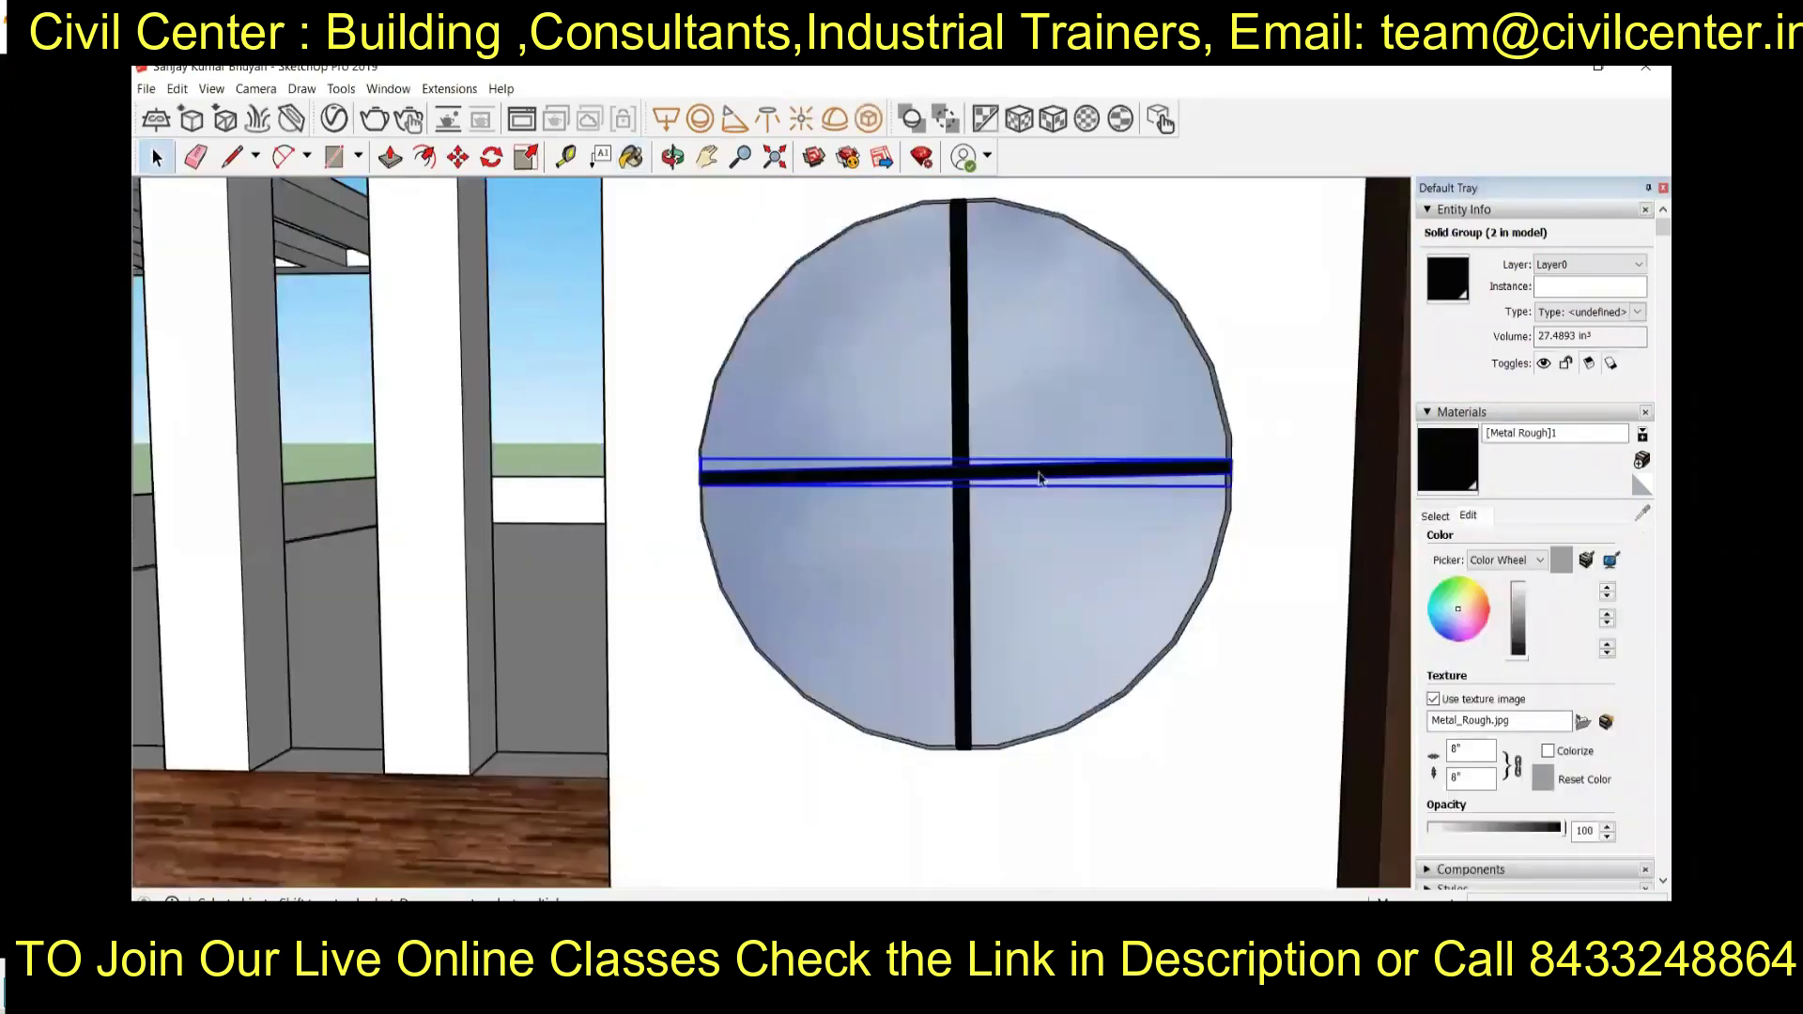
{"action": "left_click", "coordinate": [960, 410]}
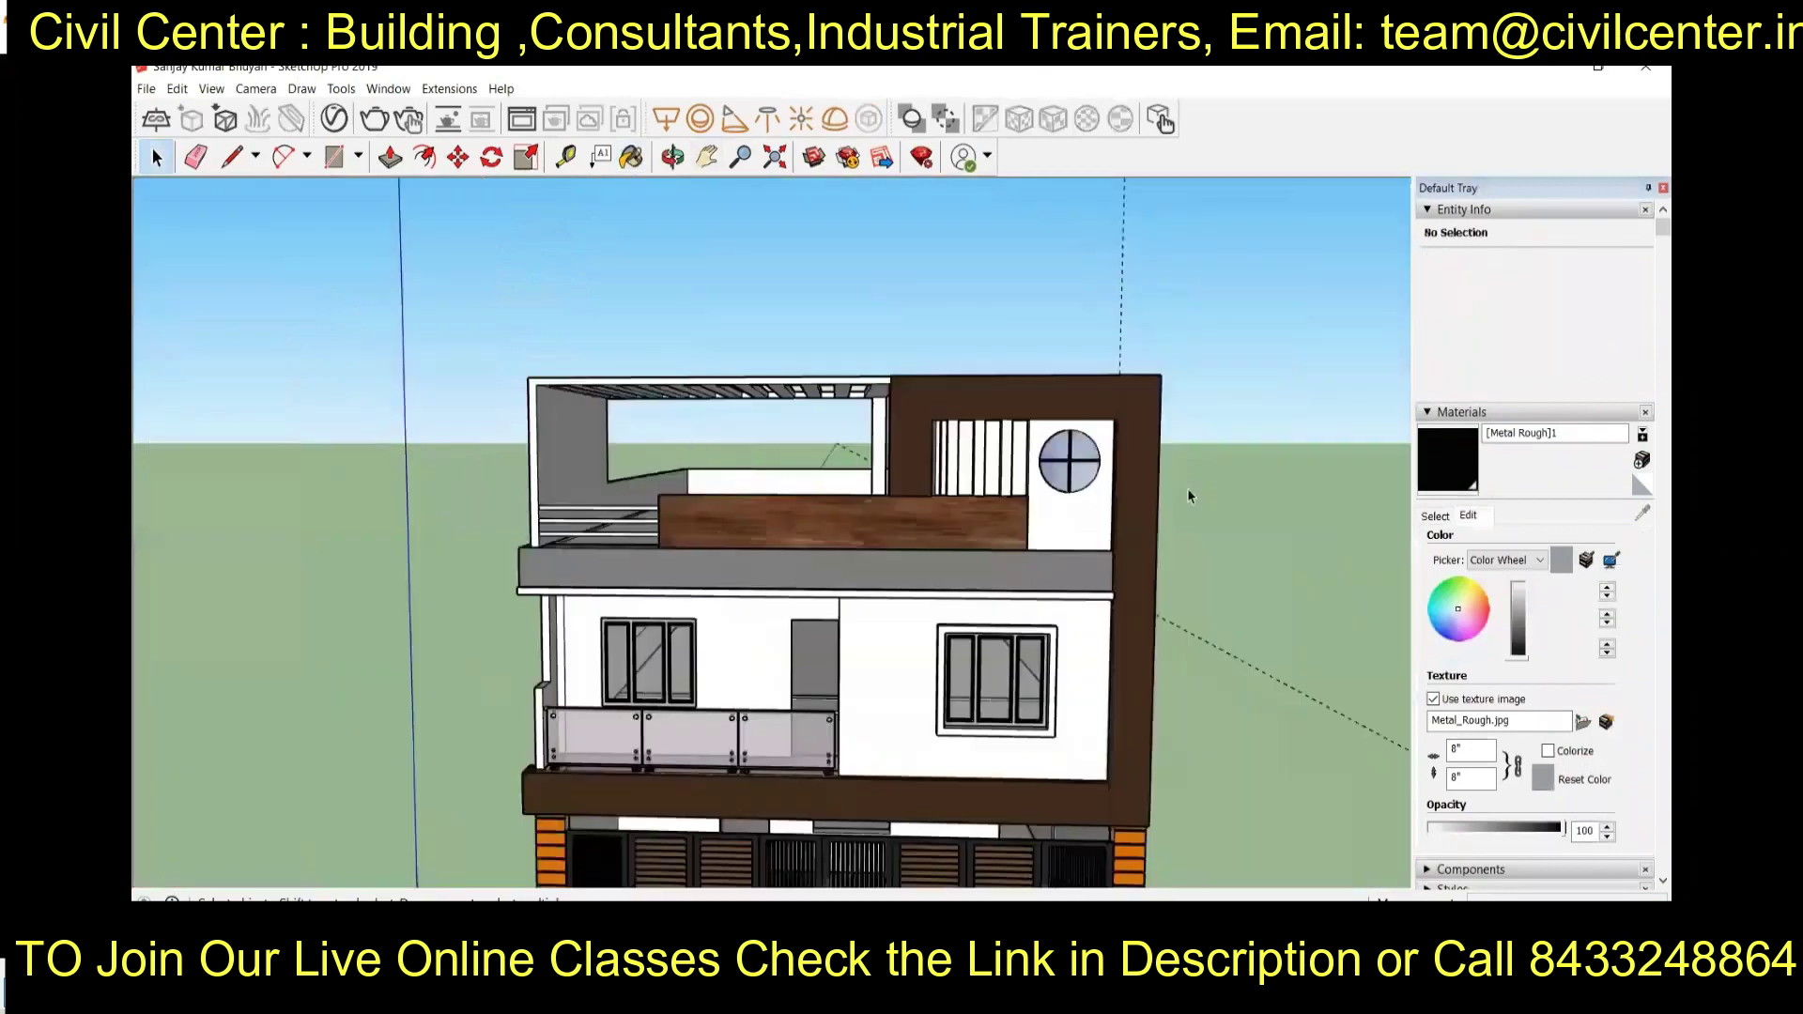
Triple-click to select everything in the first-floor group
{"action": "scroll", "coordinate": [1095, 470], "scroll_direction": "up", "scroll_amount": 3}
{"action": "scroll", "coordinate": [801, 668], "scroll_direction": "down", "scroll_amount": 3}
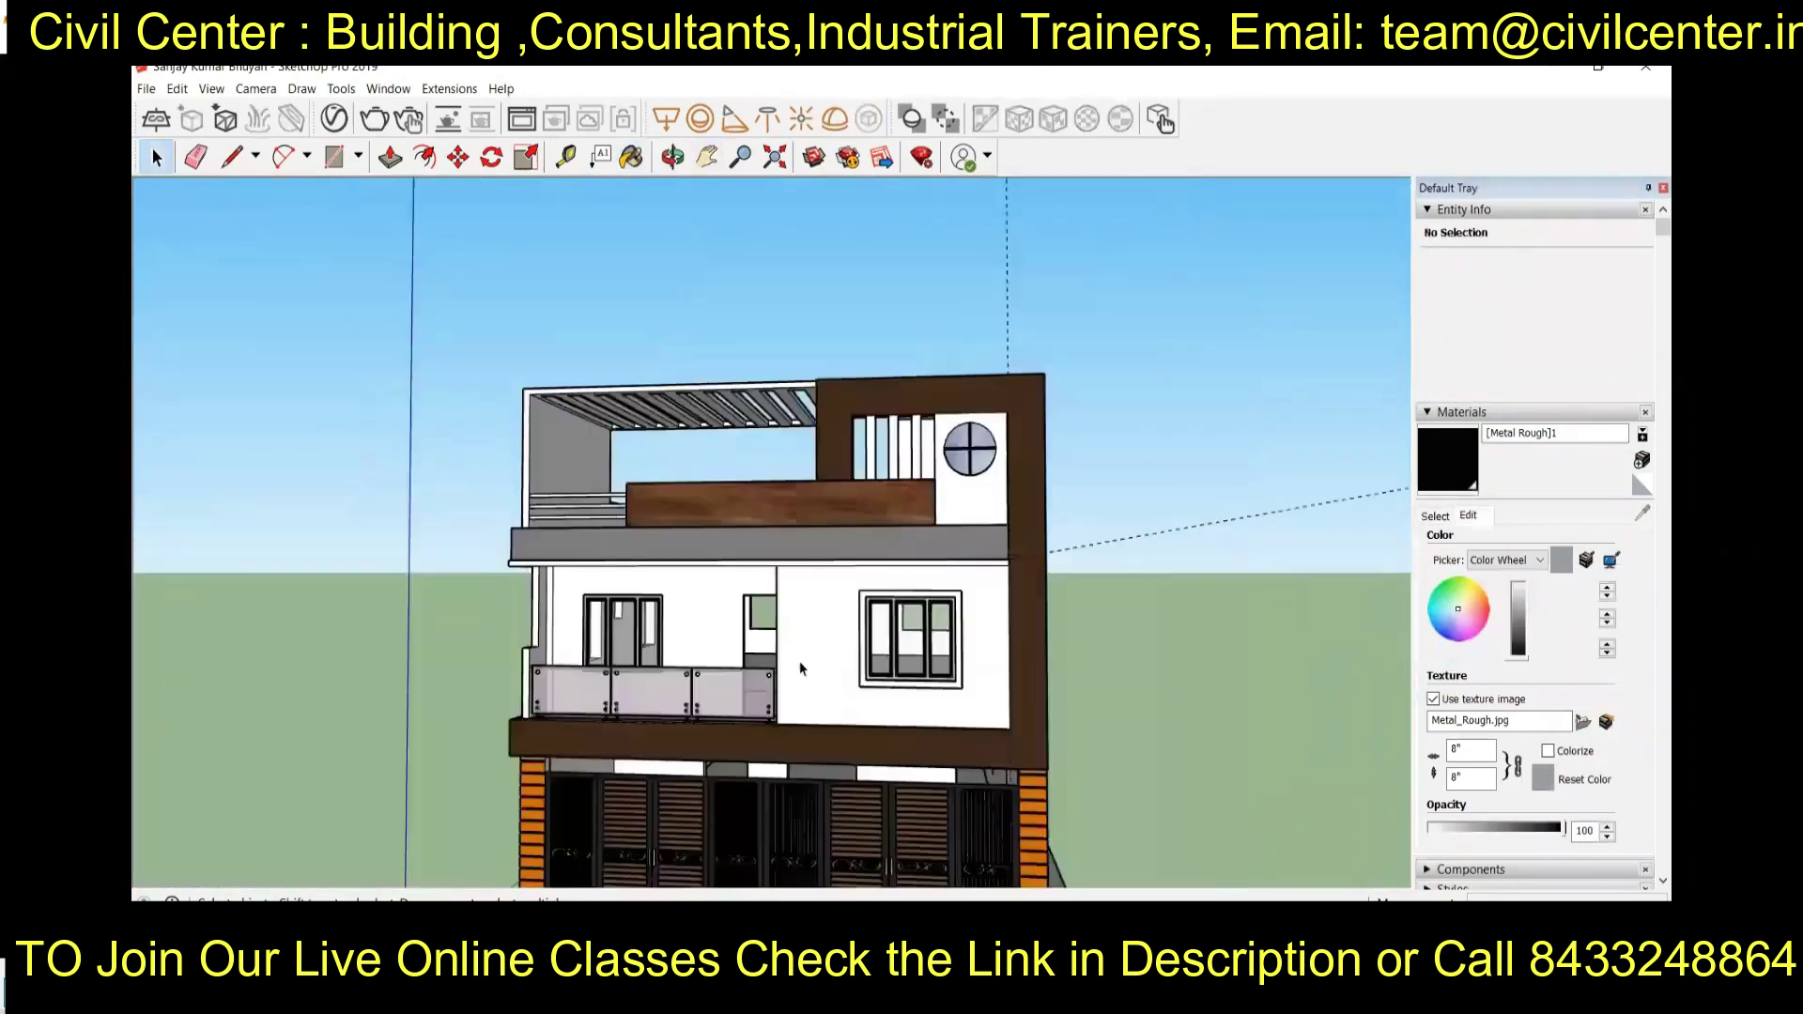
{"action": "key", "text": "b"}
{"action": "key", "text": "space"}
{"action": "triple_click", "coordinate": [897, 573]}
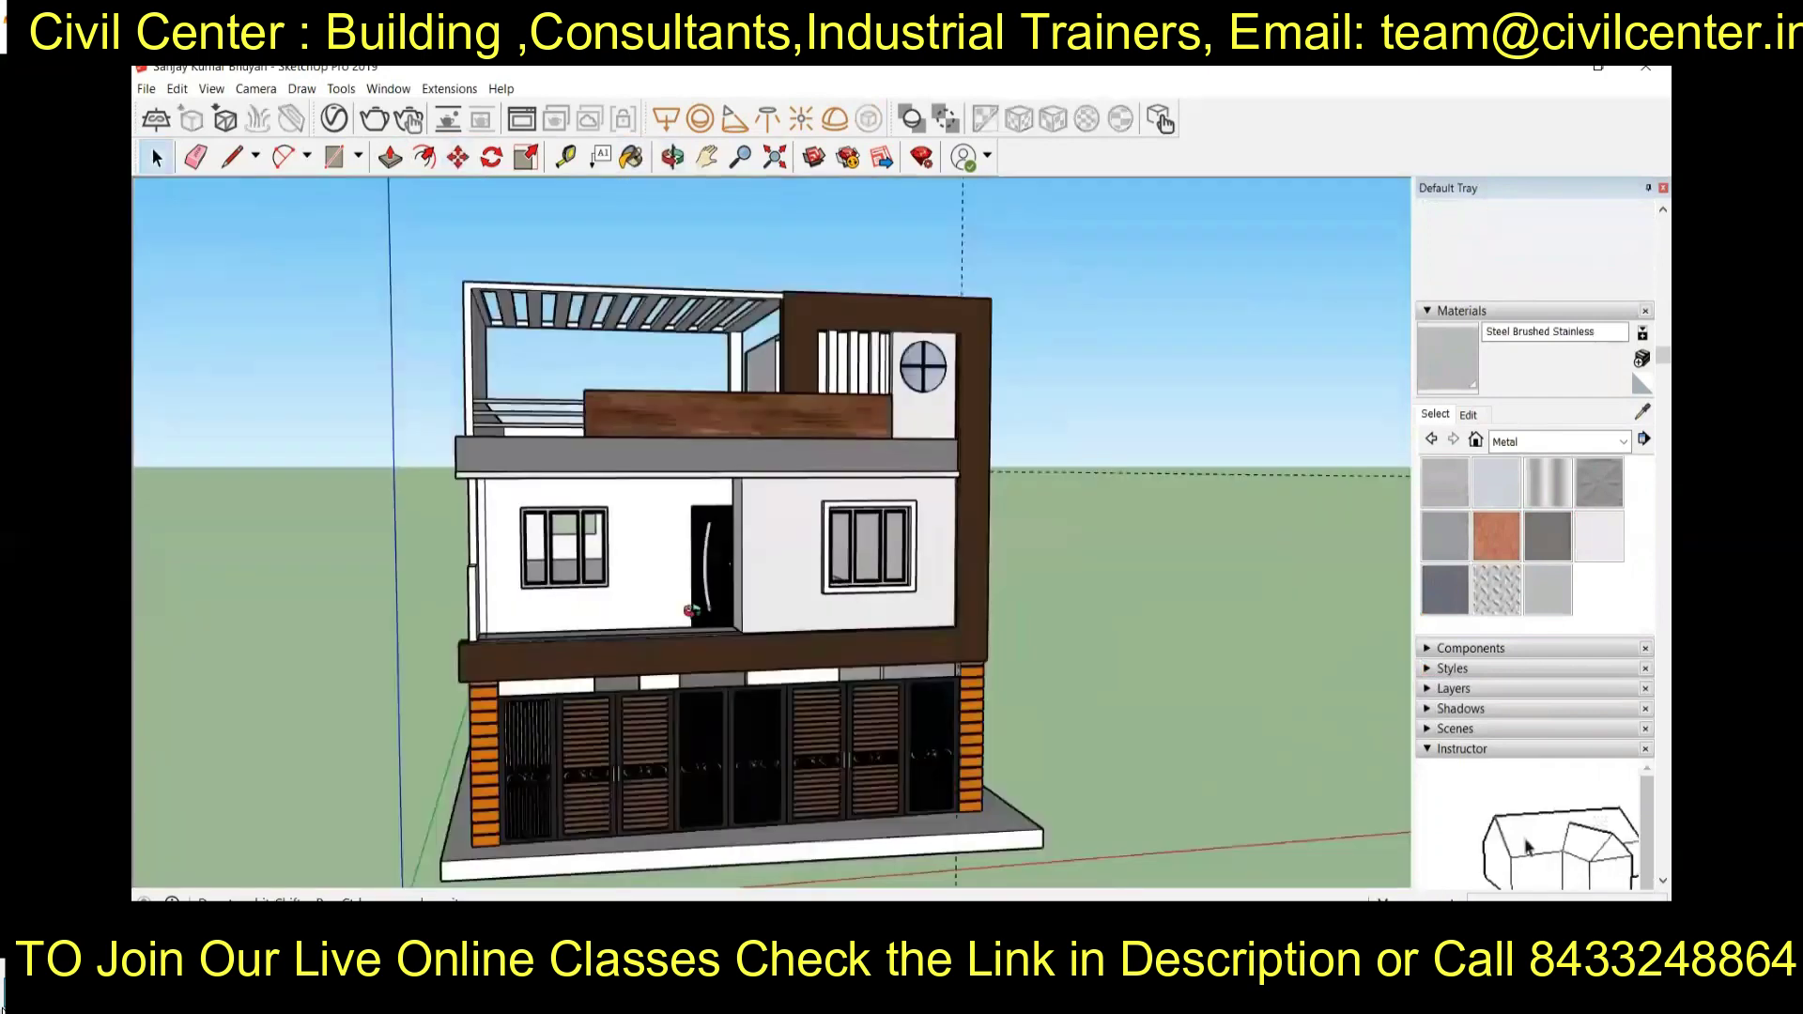
Select the black Modern Door fitted in the upper-floor wall opening
{"action": "scroll", "coordinate": [691, 611], "scroll_direction": "up", "scroll_amount": 3}
{"action": "left_click", "coordinate": [719, 612]}
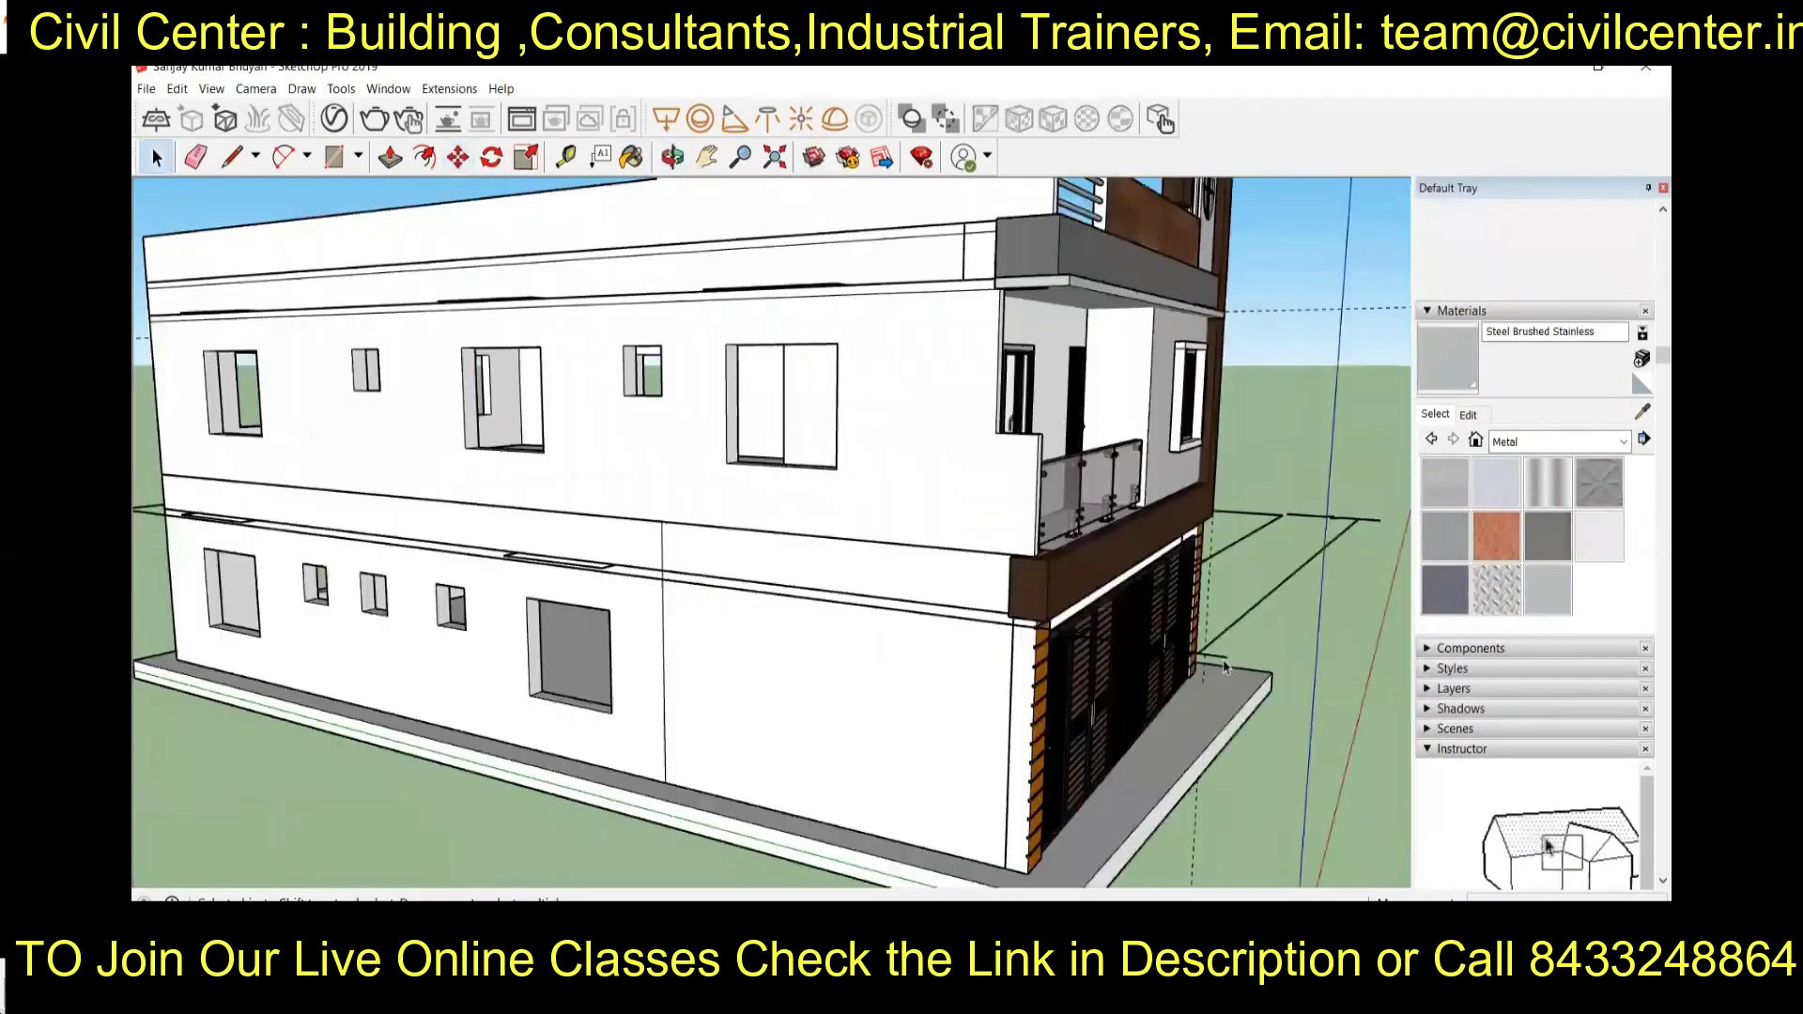
{"action": "scroll", "coordinate": [803, 697], "scroll_direction": "up", "scroll_amount": 3}
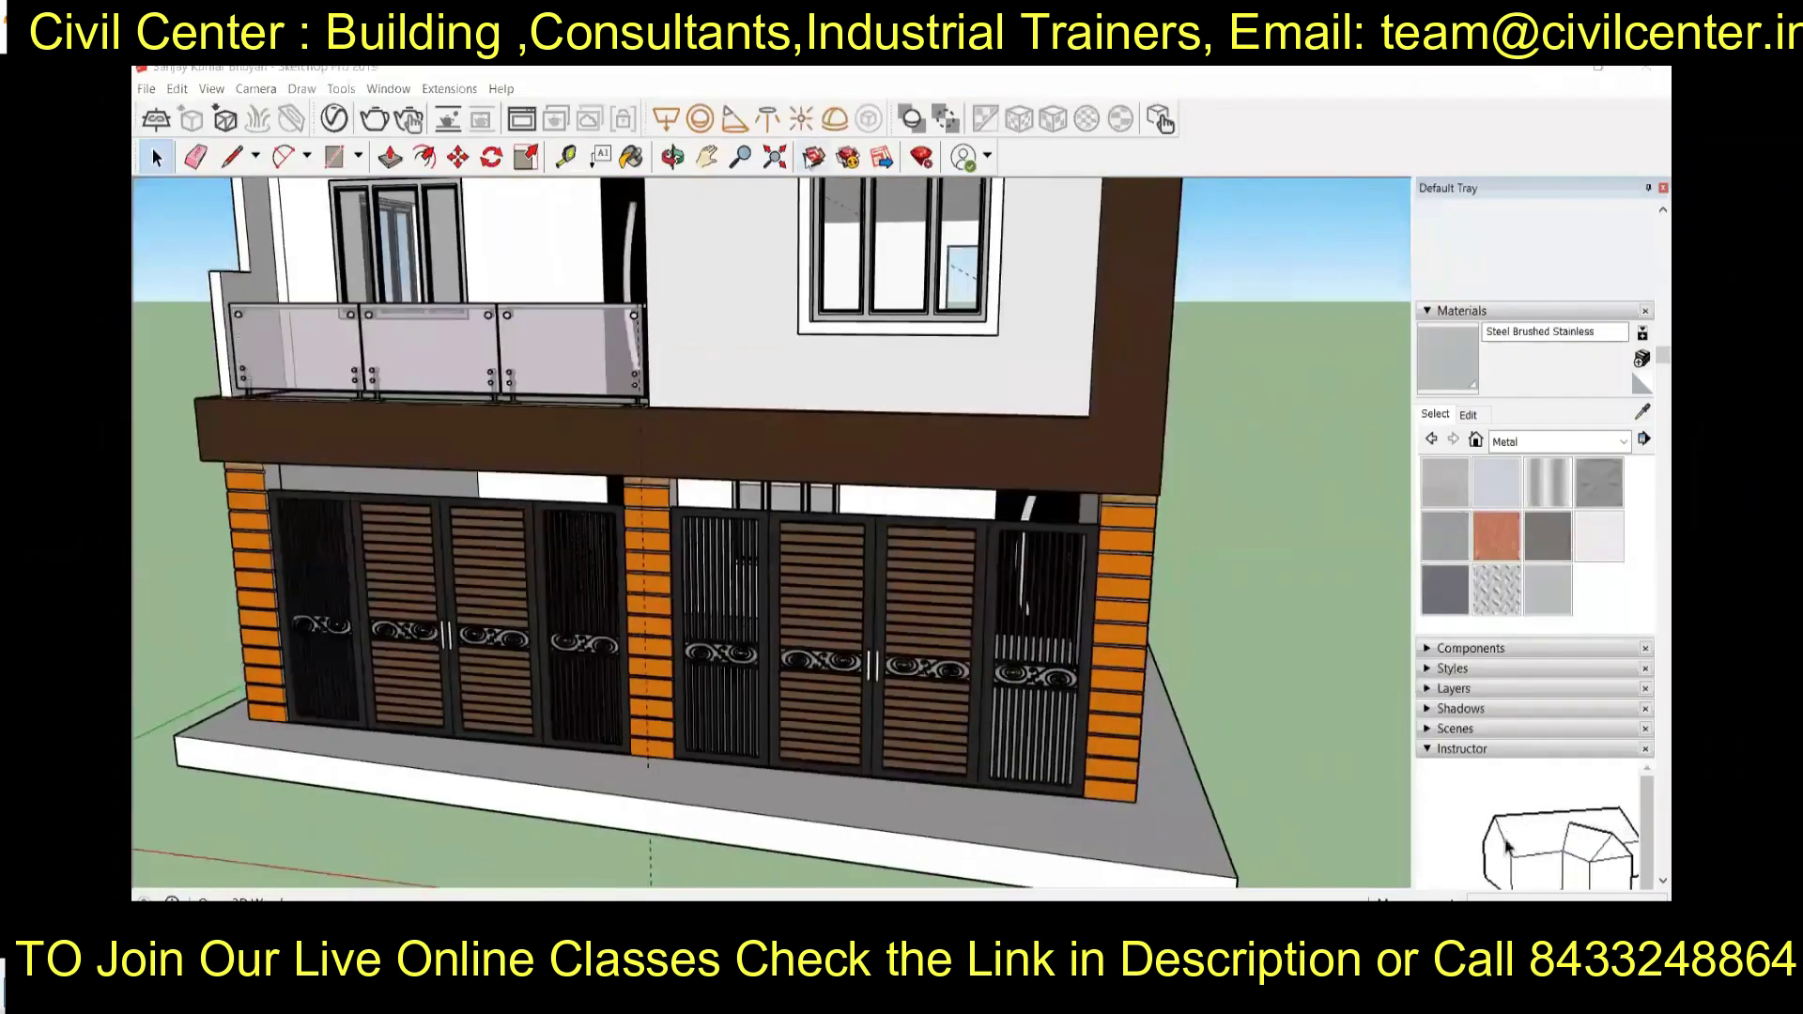
Search 3D Warehouse for 'wall lights' and browse the results
{"action": "left_click", "coordinate": [1160, 118]}
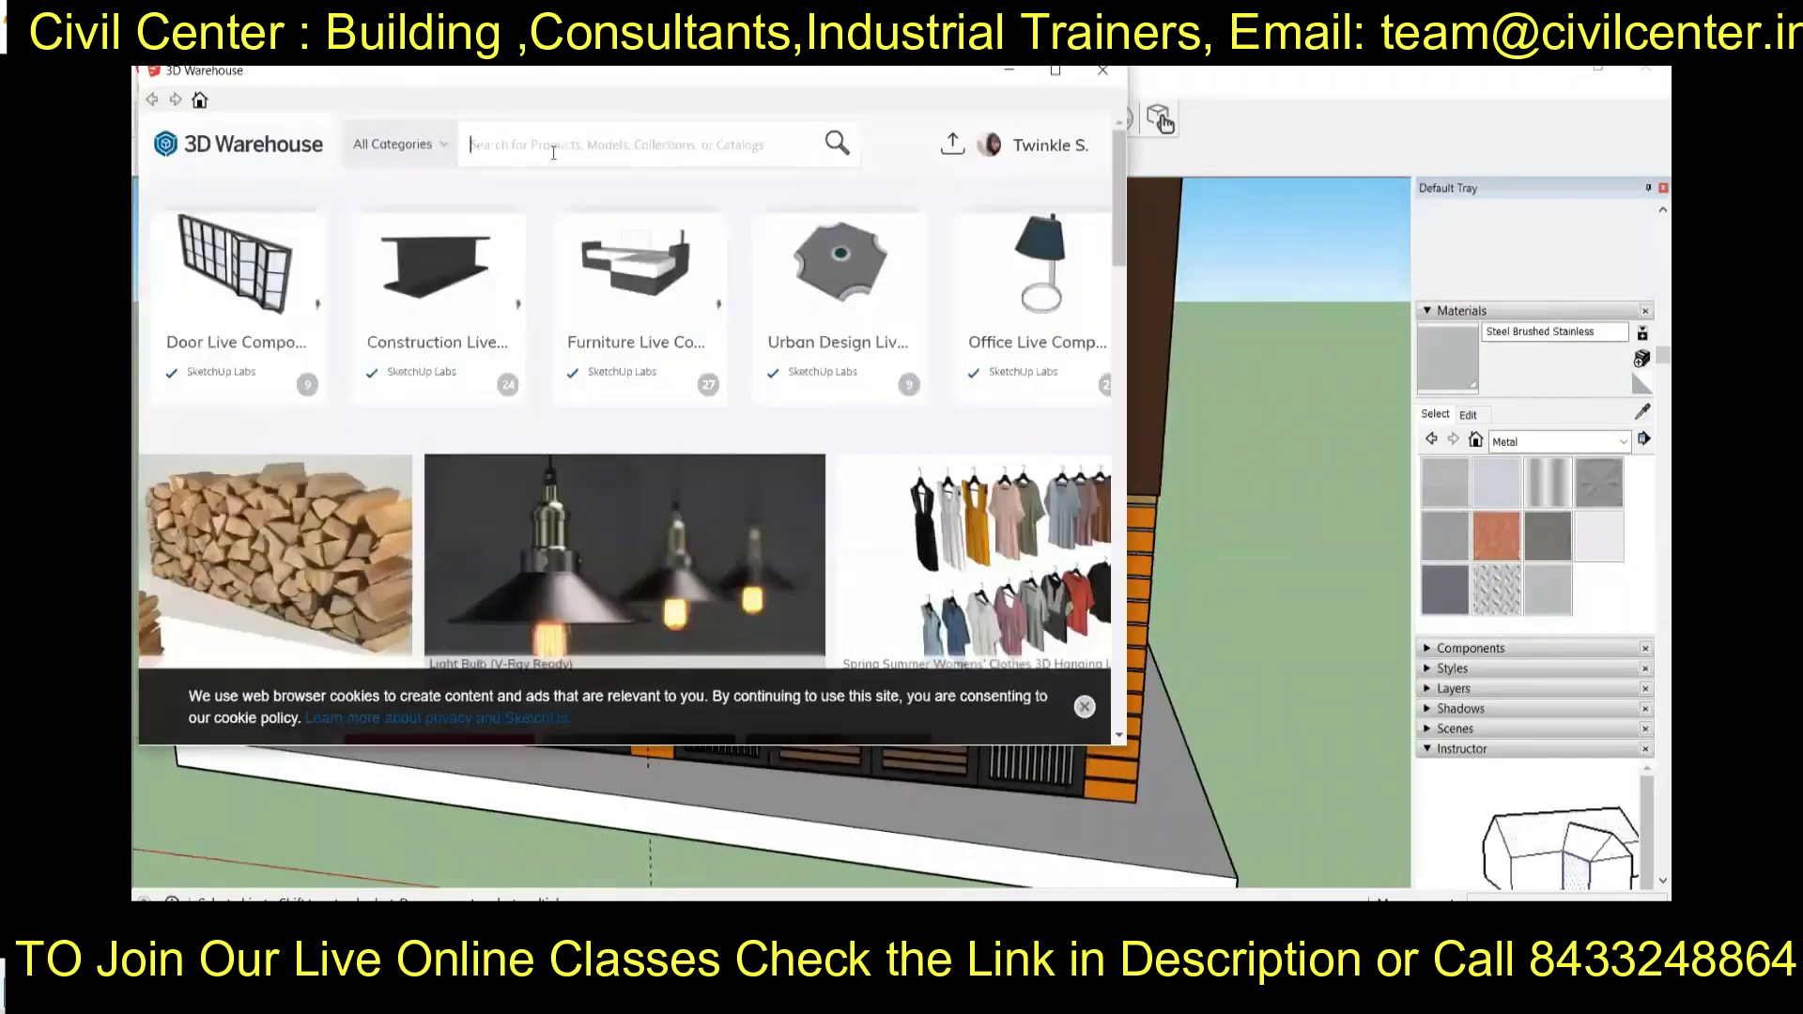
{"action": "type", "text": "wall lights"}
{"action": "key", "text": "Return"}
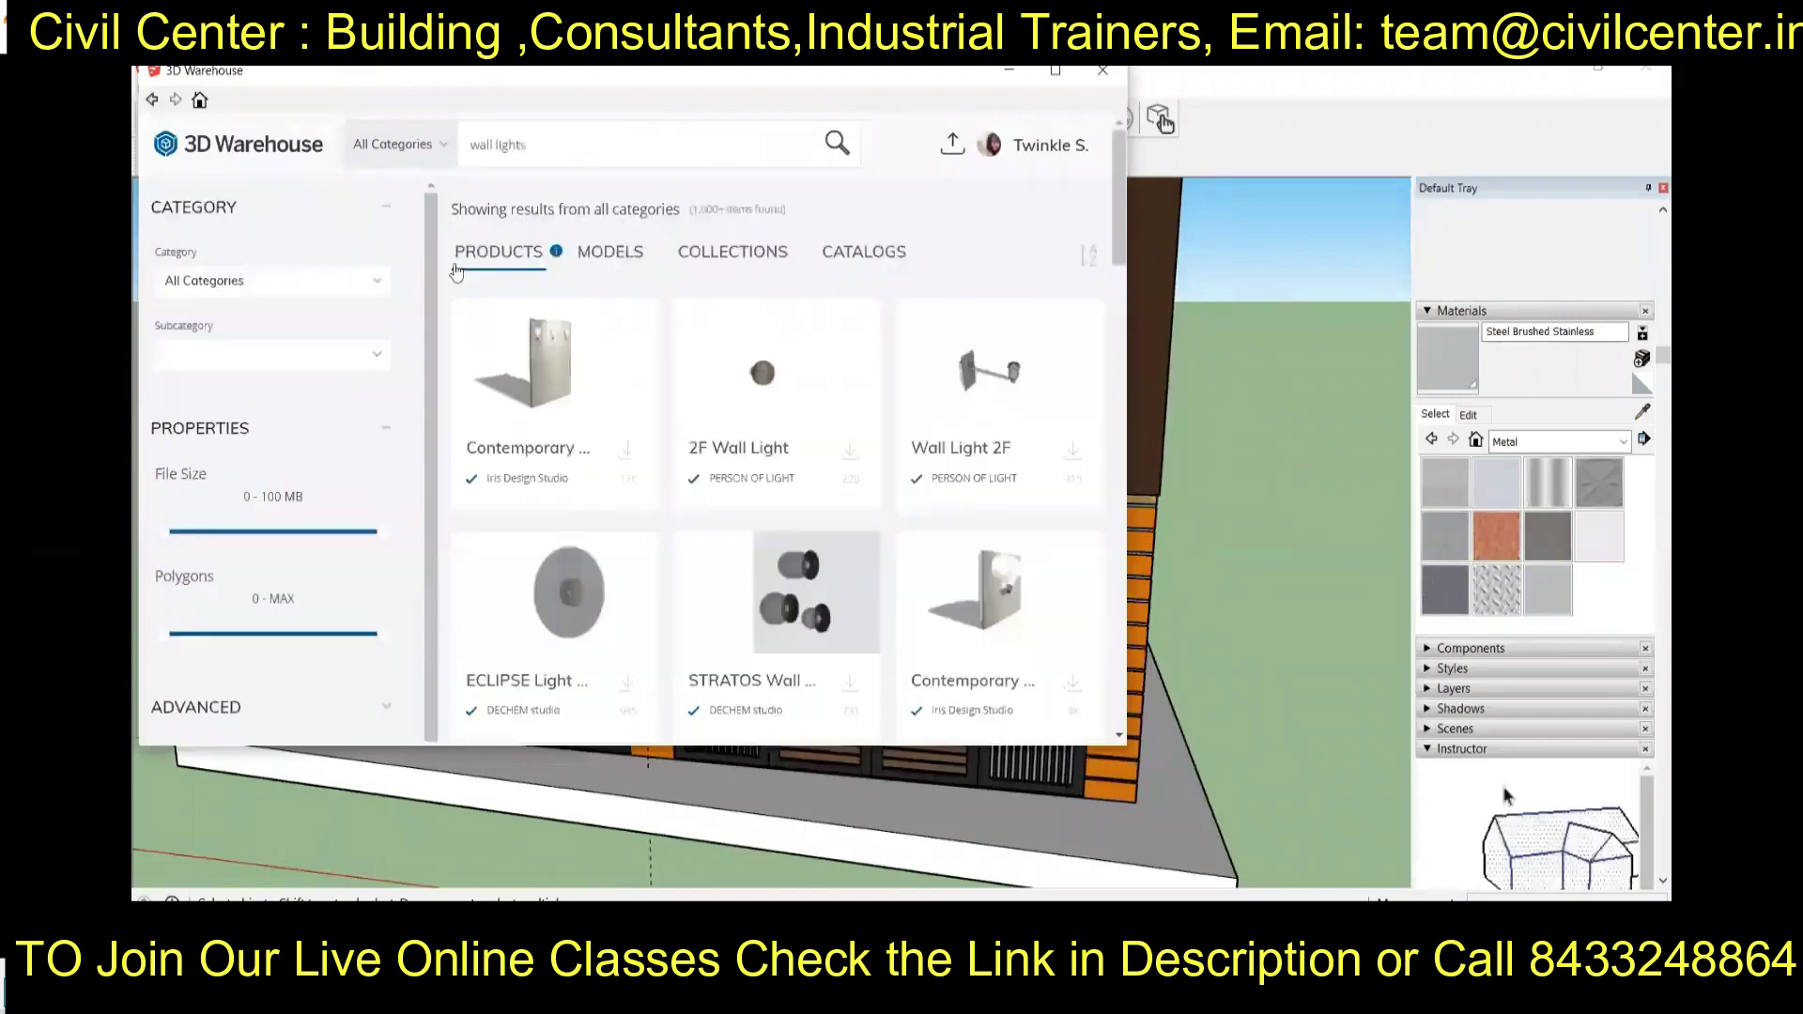
{"action": "scroll", "coordinate": [847, 399], "scroll_direction": "down", "scroll_amount": 10}
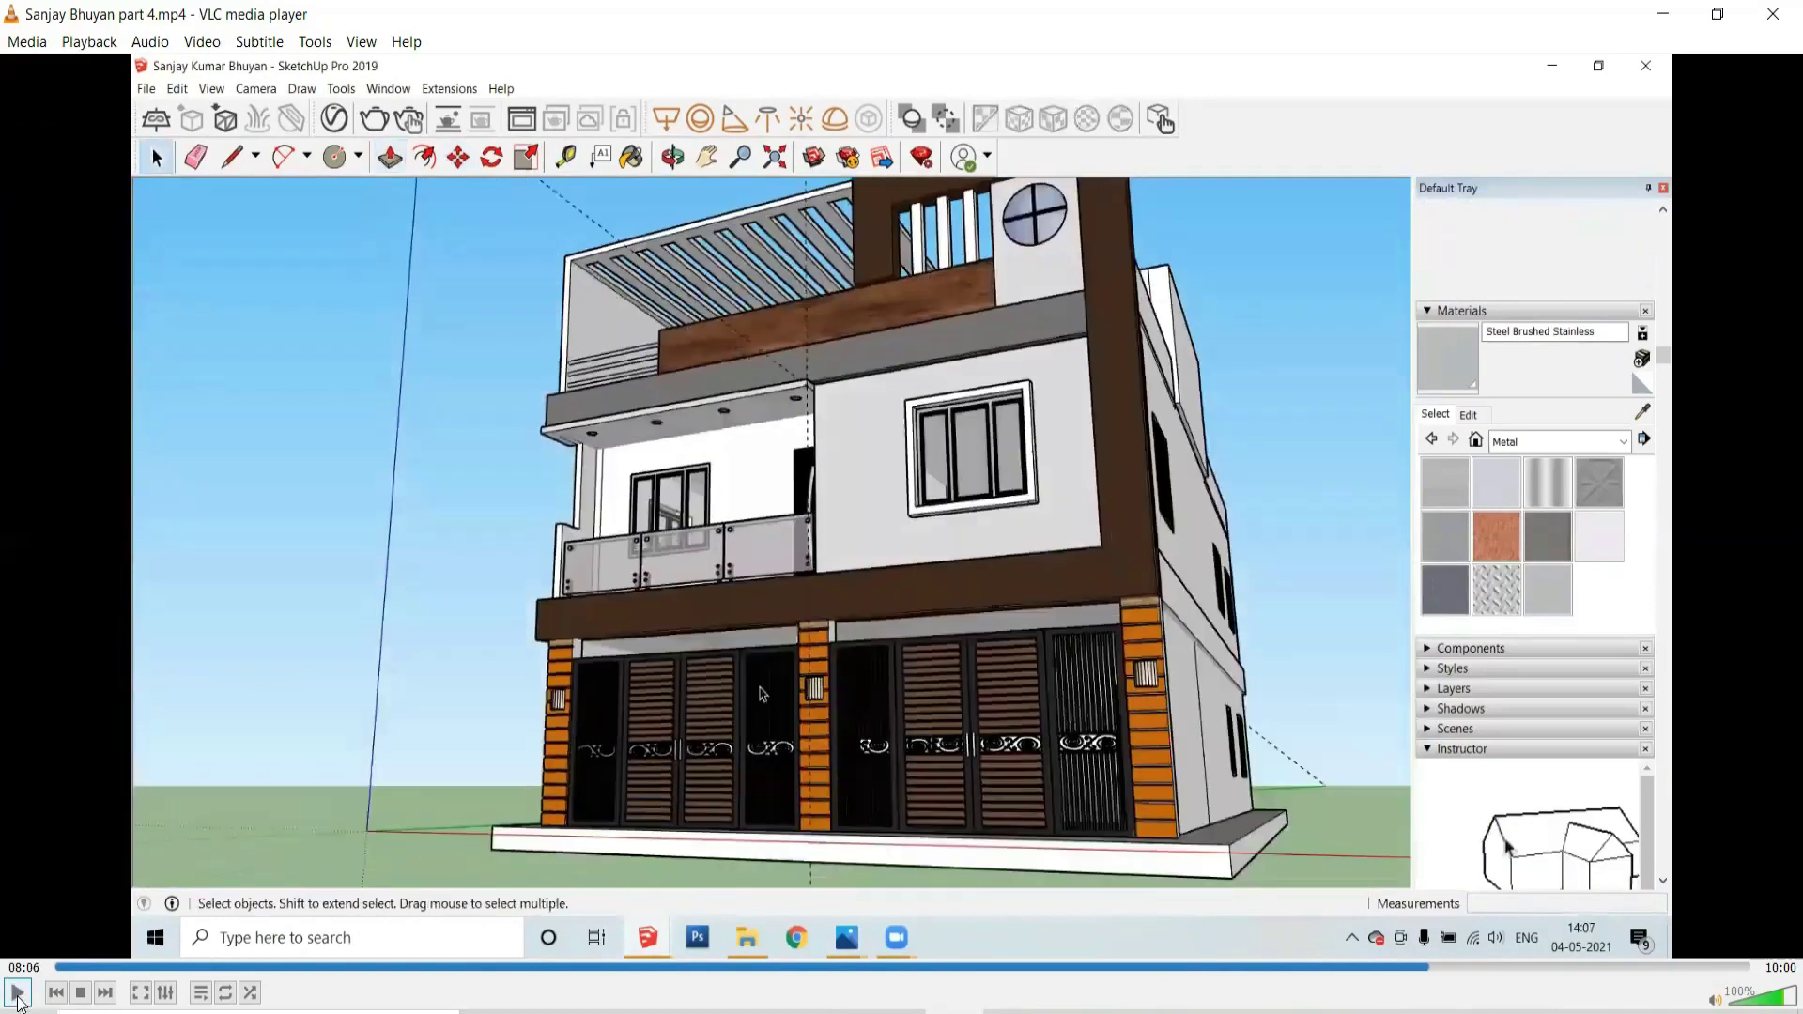
{"action": "key", "text": "space"}
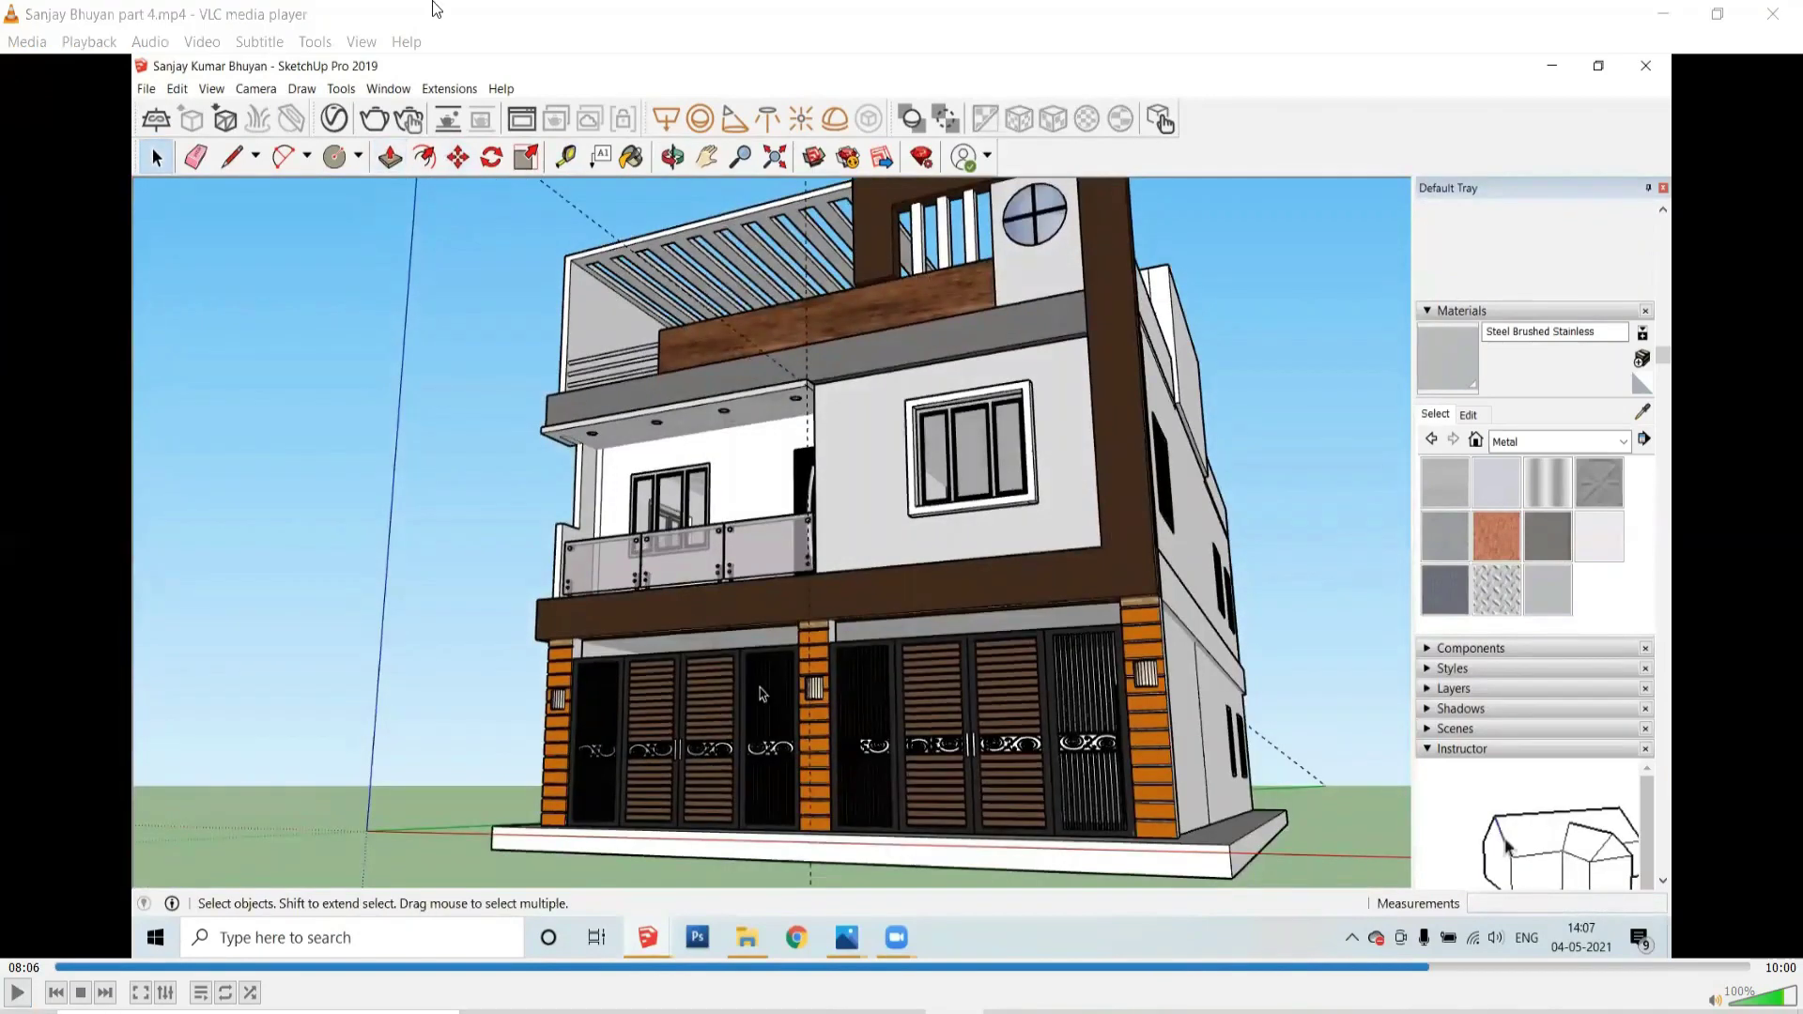